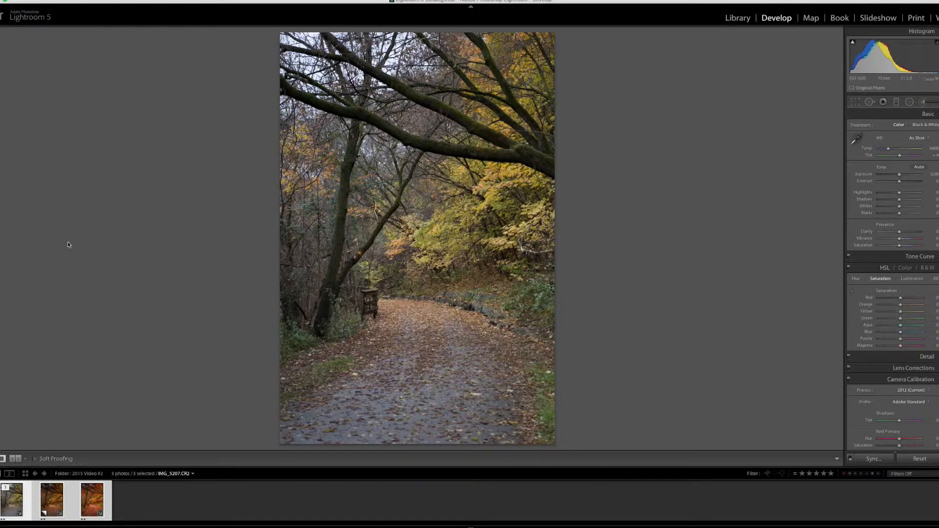
Compare the unedited original IMG_5207.CR2 with its two edited virtual copies.
left_click(47, 502)
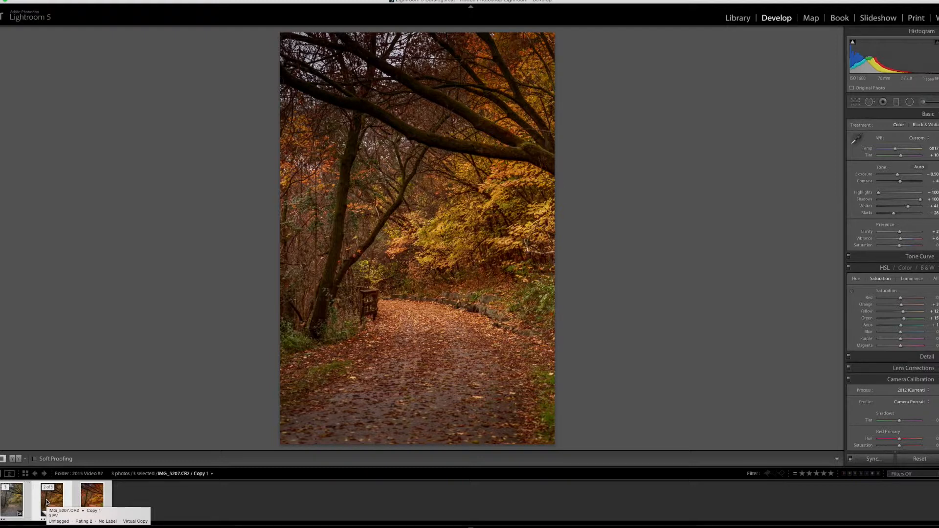
left_click(8, 504)
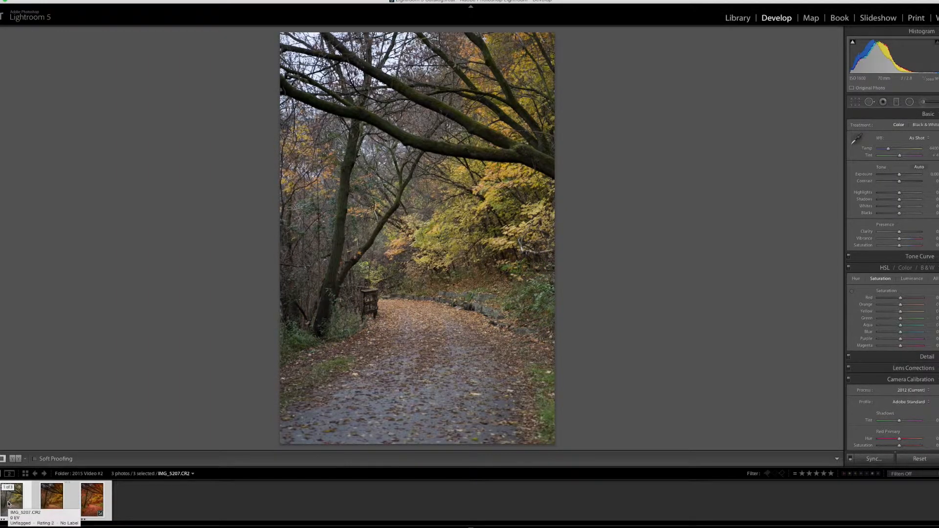
left_click(54, 505)
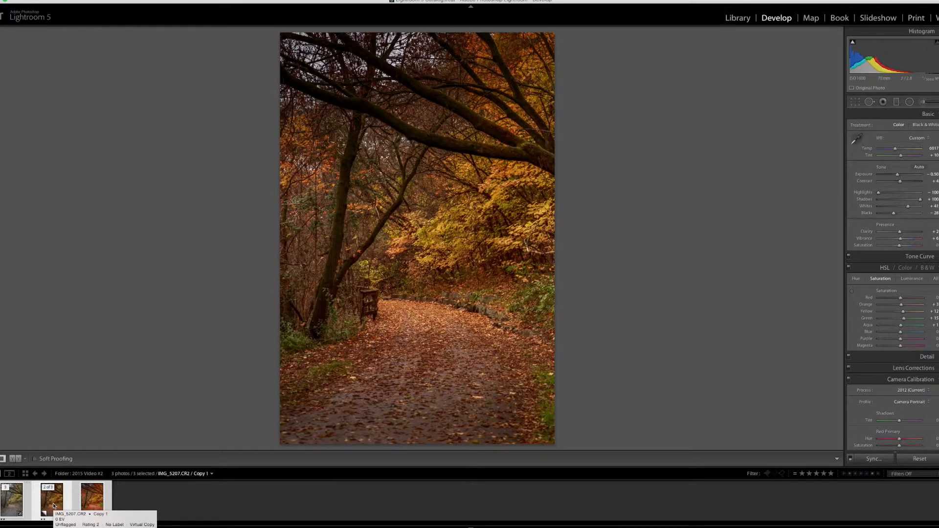
left_click(101, 507)
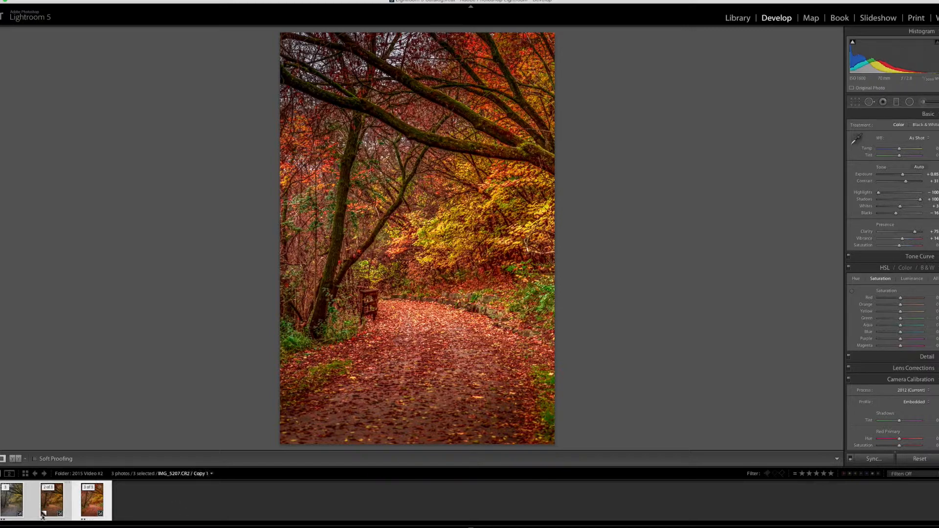
Return to the unedited original photo and set Highlights to -100 and Shadows to +100.
left_click(10, 505)
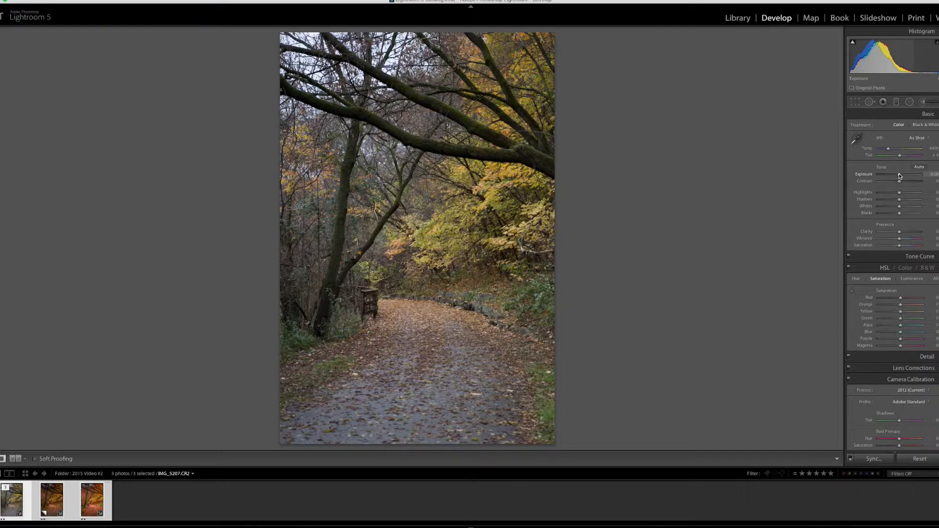
left_click_drag(900, 192, 834, 192)
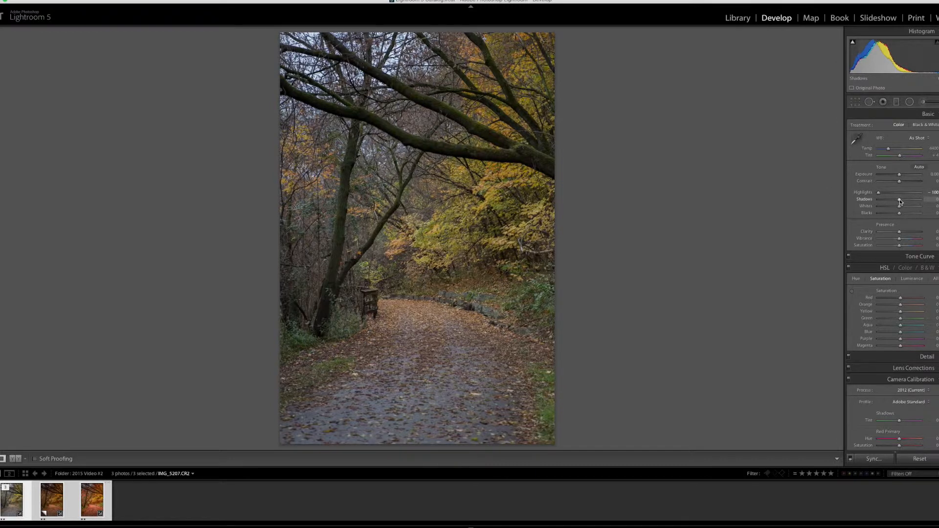
left_click_drag(899, 200, 921, 199)
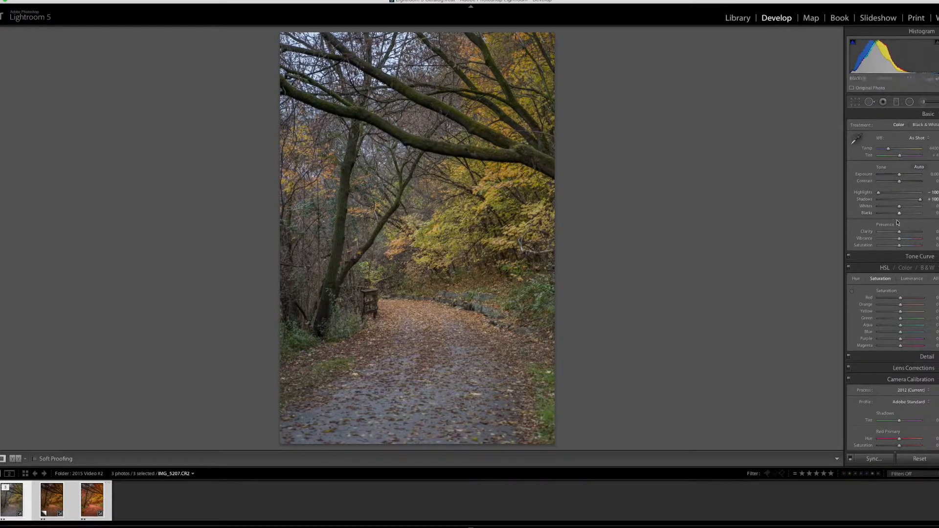
Set Whites to +22 and Blacks to -5, and raise Clarity to +20 and Vibrance to +9.
key("alt")
mouse_move(899, 208)
left_mouse_down()
mouse_move(887, 209)
mouse_move(904, 211)
left_mouse_up()
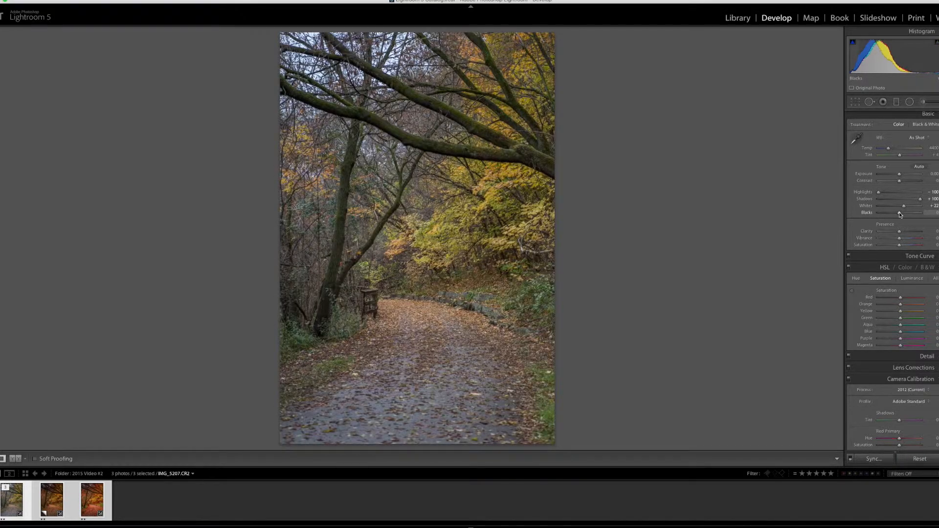
mouse_move(899, 213)
left_mouse_down()
mouse_move(891, 213)
mouse_move(900, 214)
left_mouse_up()
left_click_drag(901, 231, 904, 231)
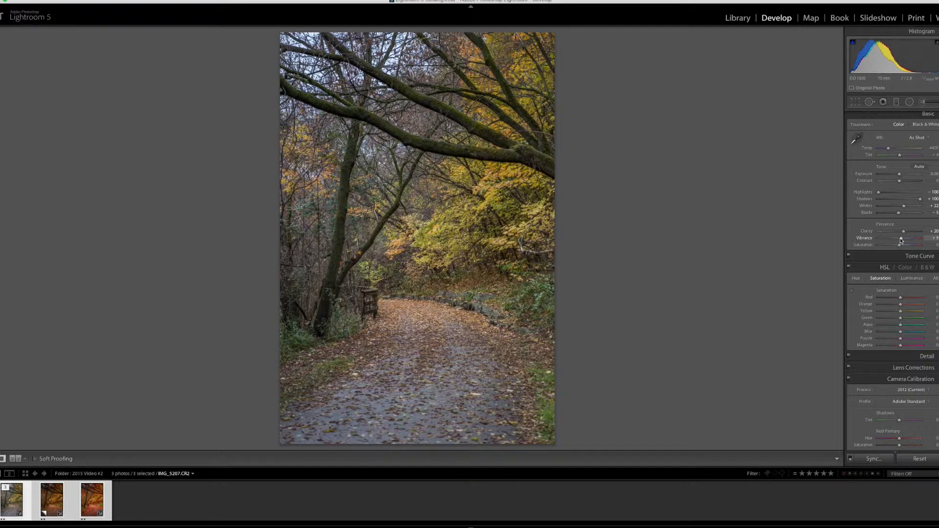
Set the sharpening Amount to 91 and the Luminance noise reduction to 10.
scroll(894, 257, "down", 1)
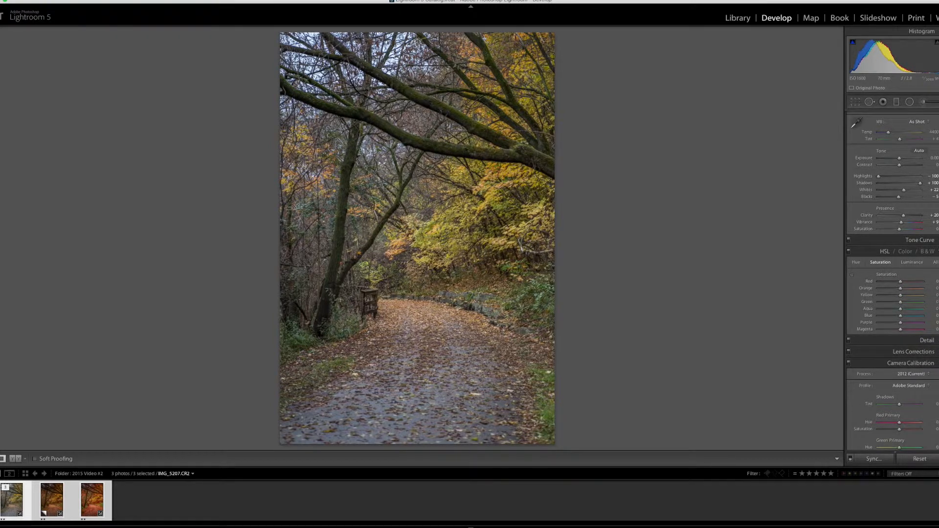
left_click(891, 252)
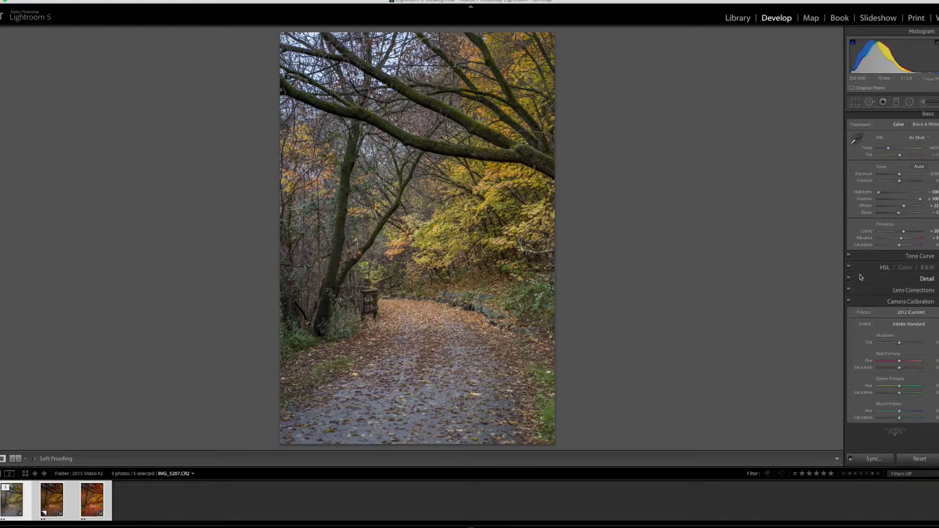
left_click(927, 279)
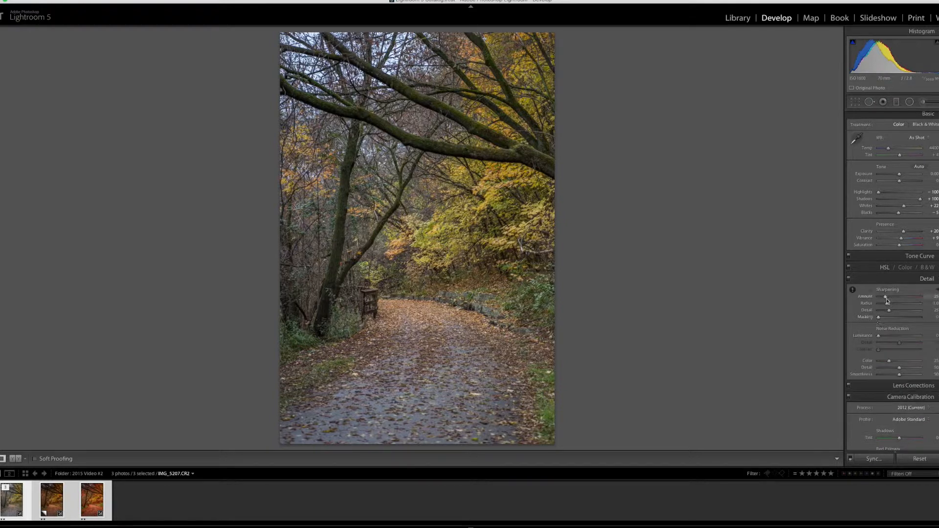
left_click_drag(886, 299, 907, 298)
left_click_drag(880, 337, 883, 337)
left_click_drag(907, 298, 904, 299)
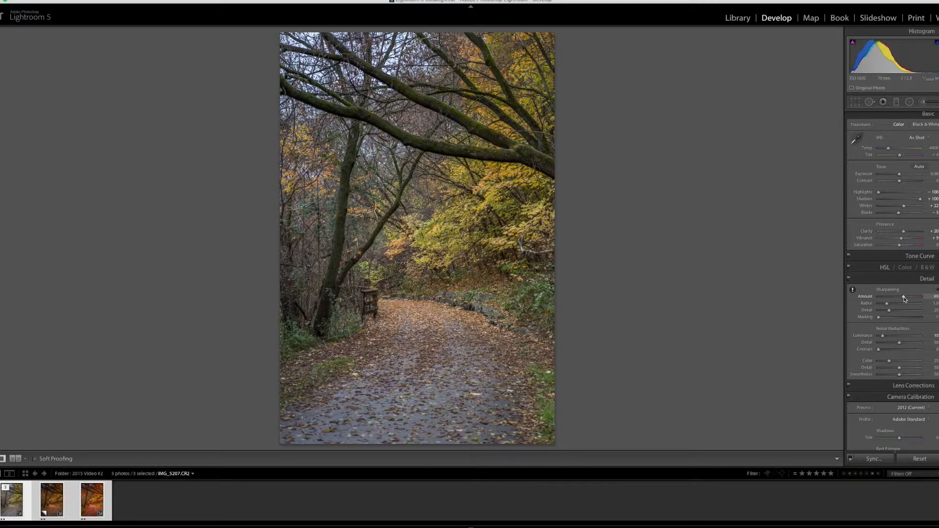
Set the sharpening Masking to 74 and check the detail up close on the mossy branches.
left_click(879, 318, "alt")
left_click_drag(882, 318, 910, 316)
left_click(910, 316, "alt")
left_click(910, 316, "alt")
left_click(449, 154)
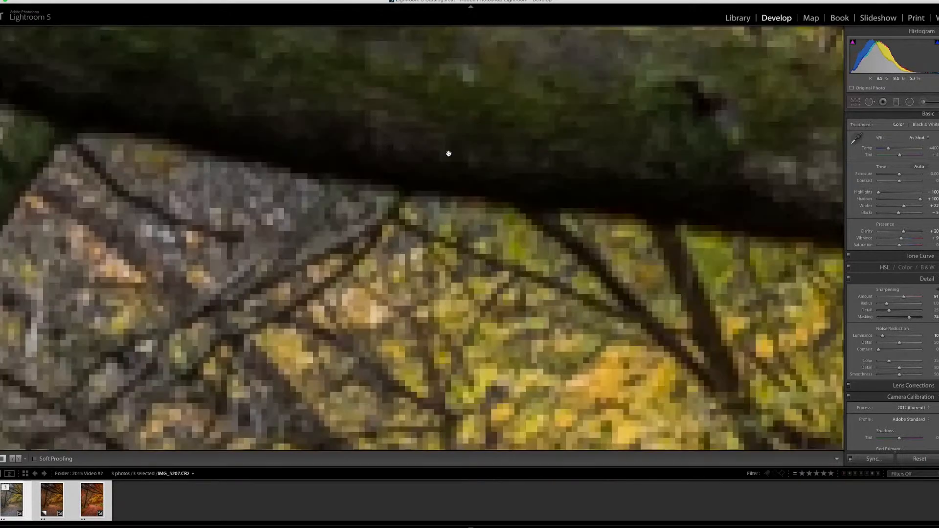
left_click_drag(661, 101, 477, 292)
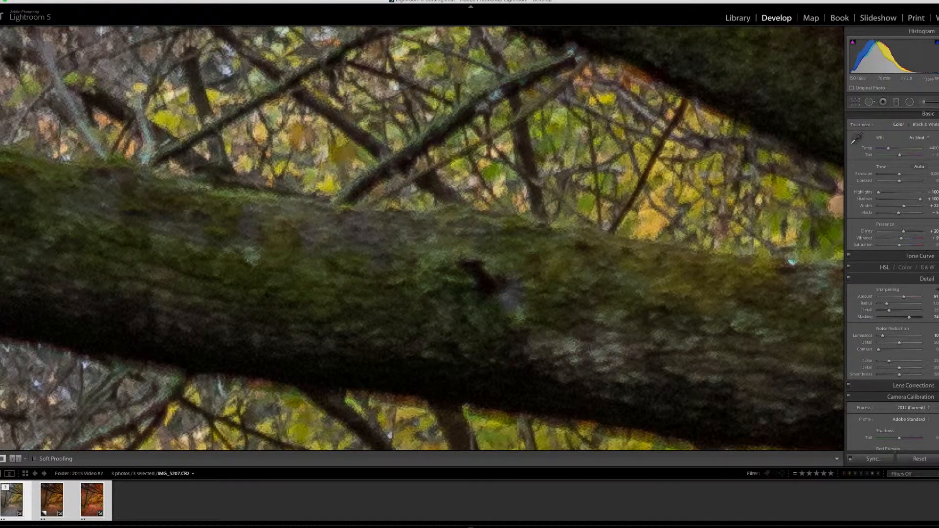
mouse_move(1, 187)
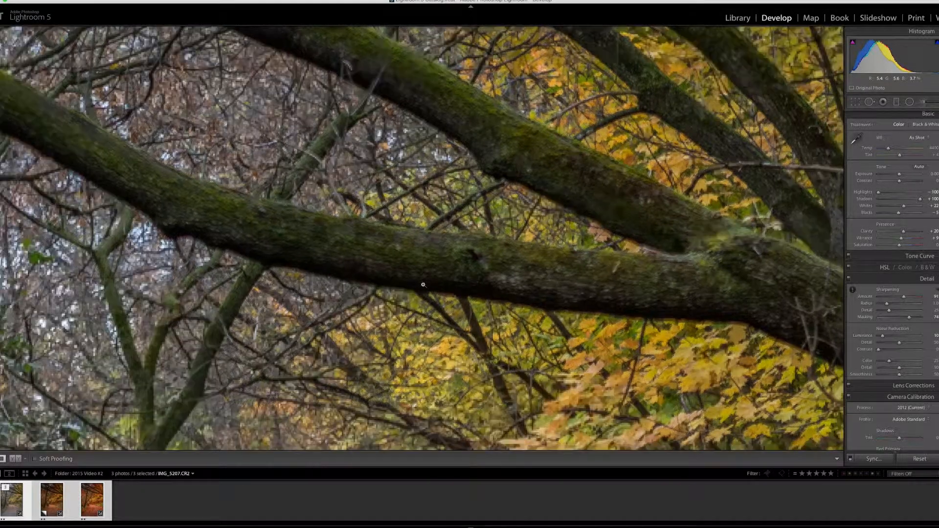
left_click(422, 284)
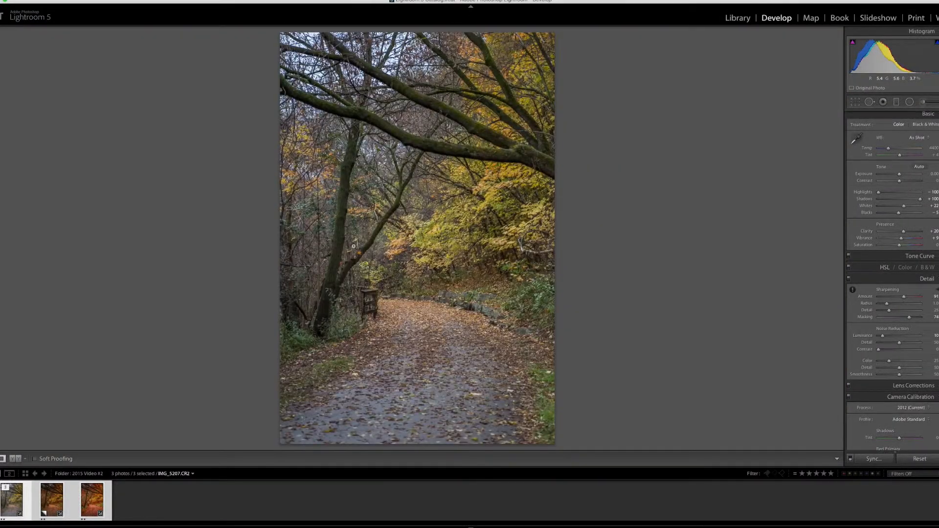
Enable lens profile corrections and chromatic aberration removal, and try the Auto Upright correction before switching Upright off.
scroll(876, 392, "down", 2)
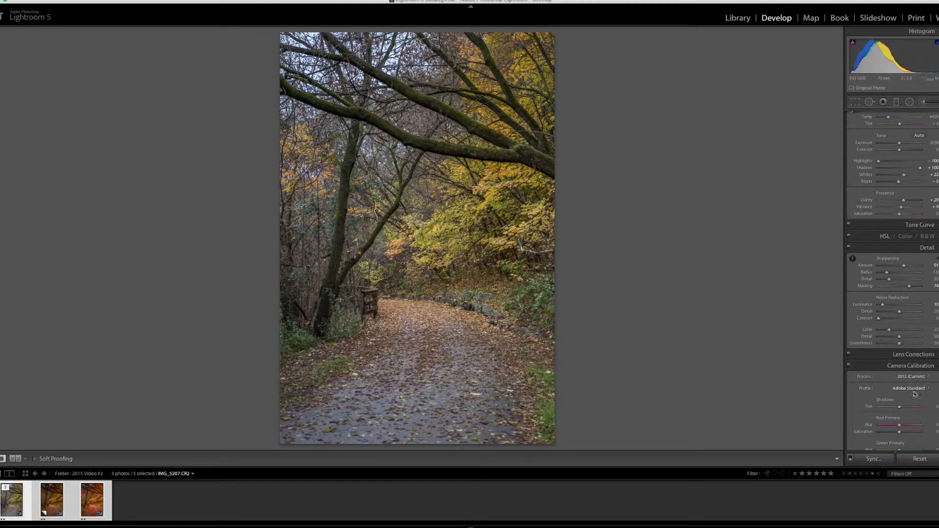
scroll(929, 355, "down", 1)
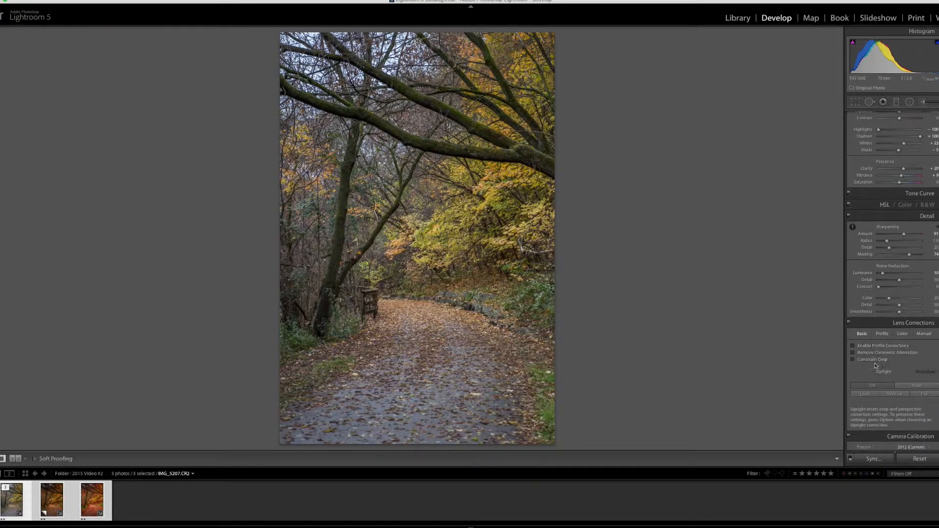
left_click(854, 347)
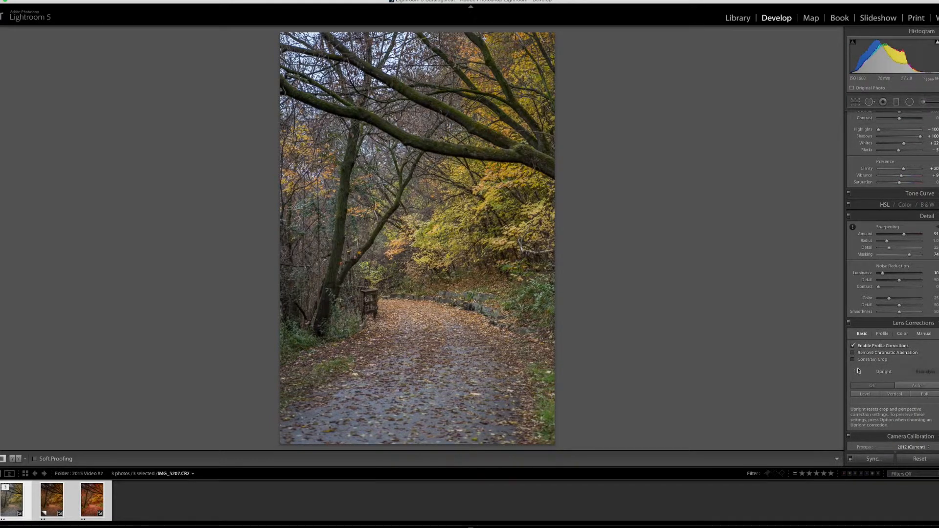
left_click(854, 355)
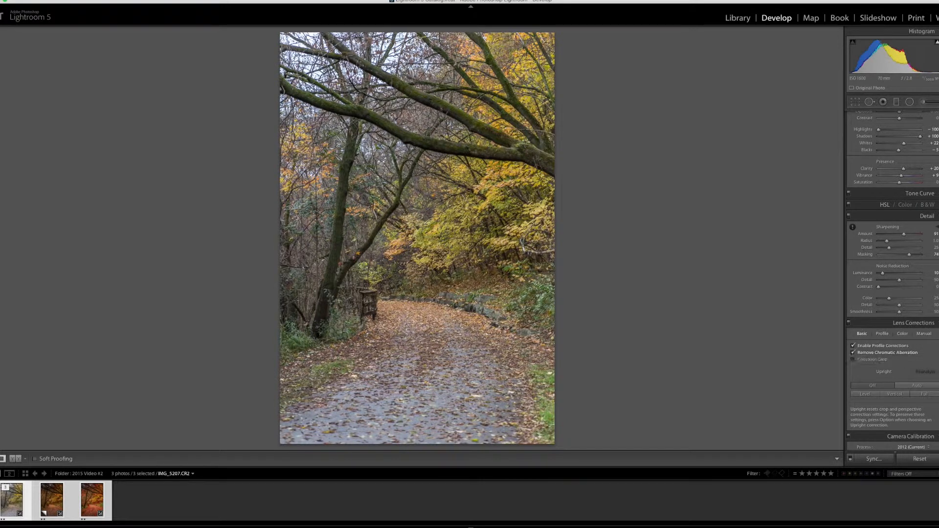
left_click(926, 387)
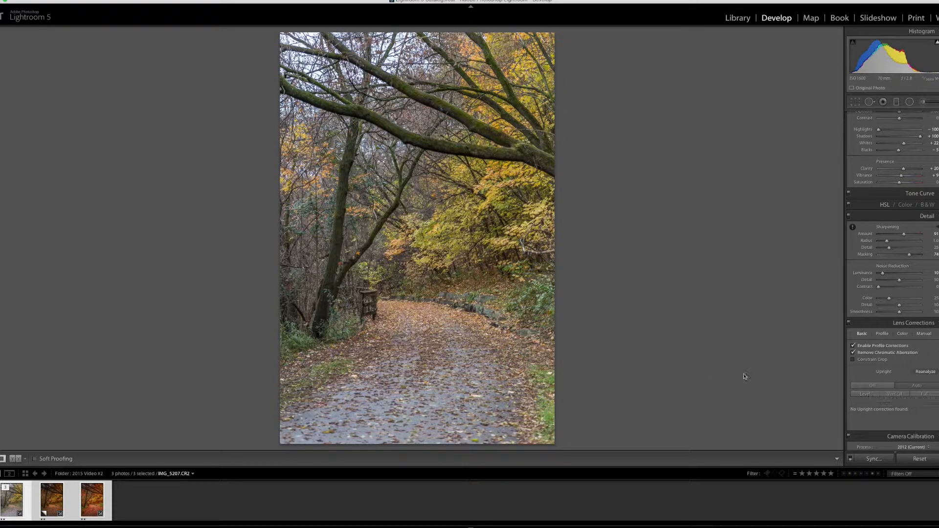
left_click(875, 387)
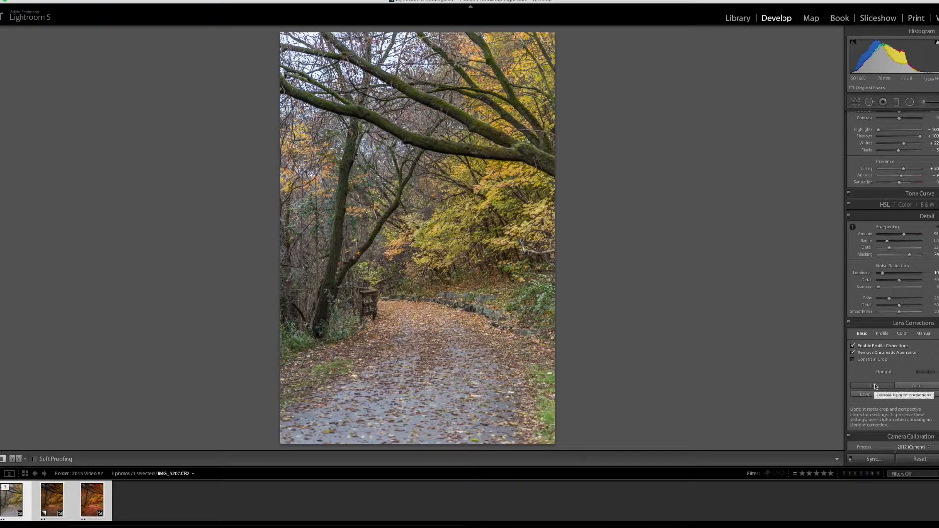
Compare the Camera Landscape, Camera Portrait and Camera Standard calibration profiles, and apply Camera Landscape to the photo.
scroll(910, 406, "down", 3)
left_click(919, 417)
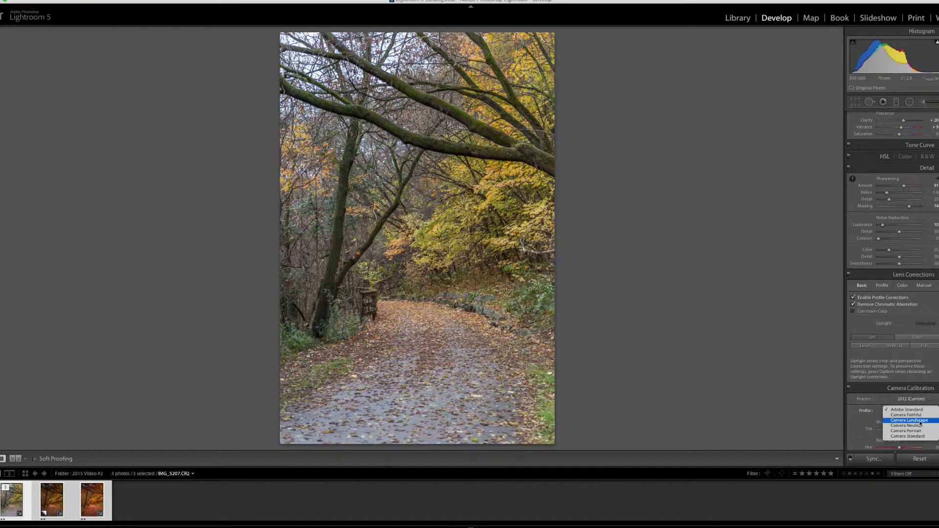
left_click(922, 422)
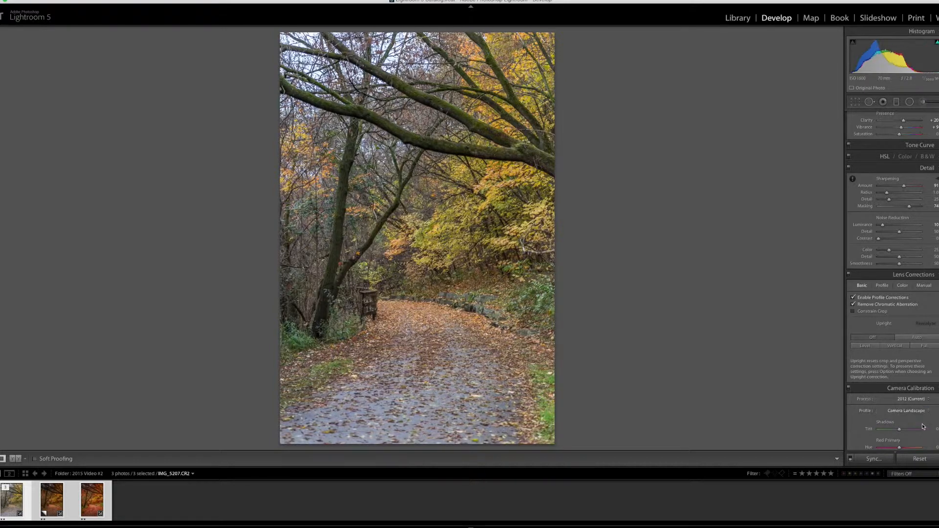
scroll(923, 427, "down", 3)
left_click(908, 357)
left_click(909, 368)
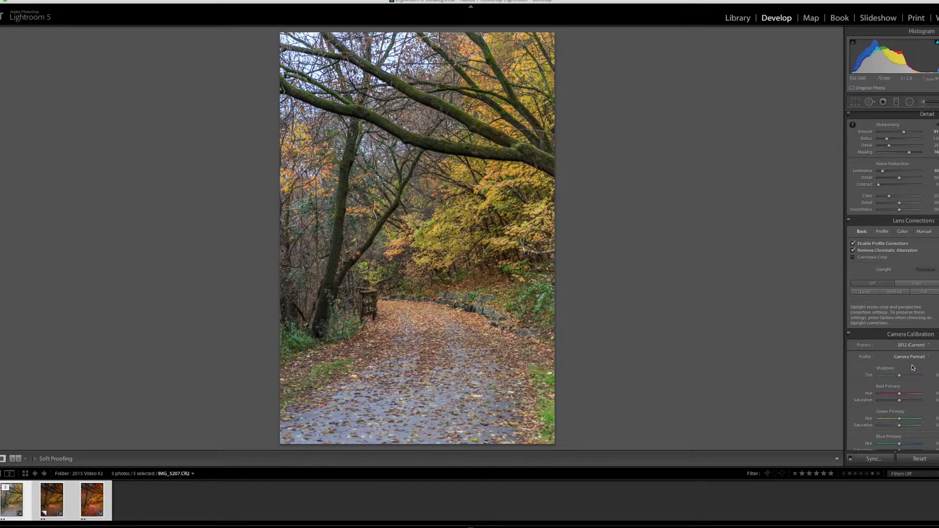
left_click(904, 357)
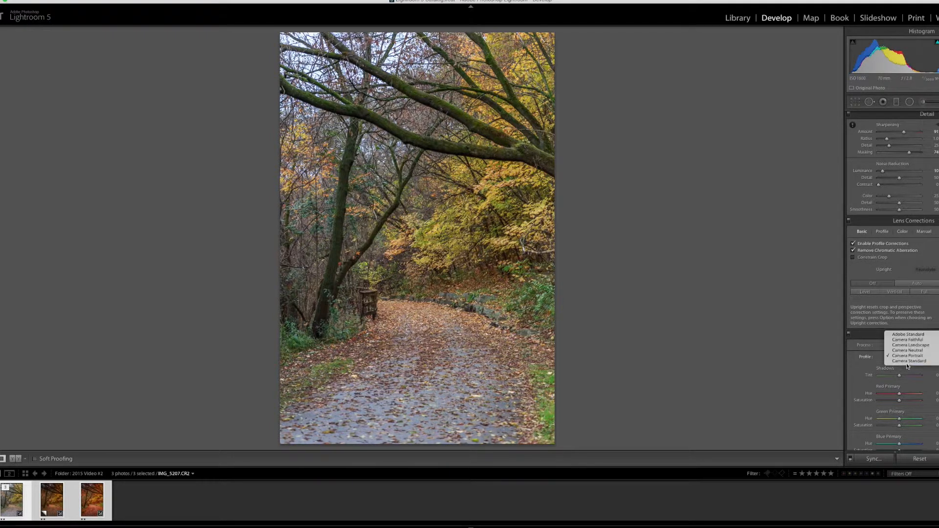
left_click(909, 362)
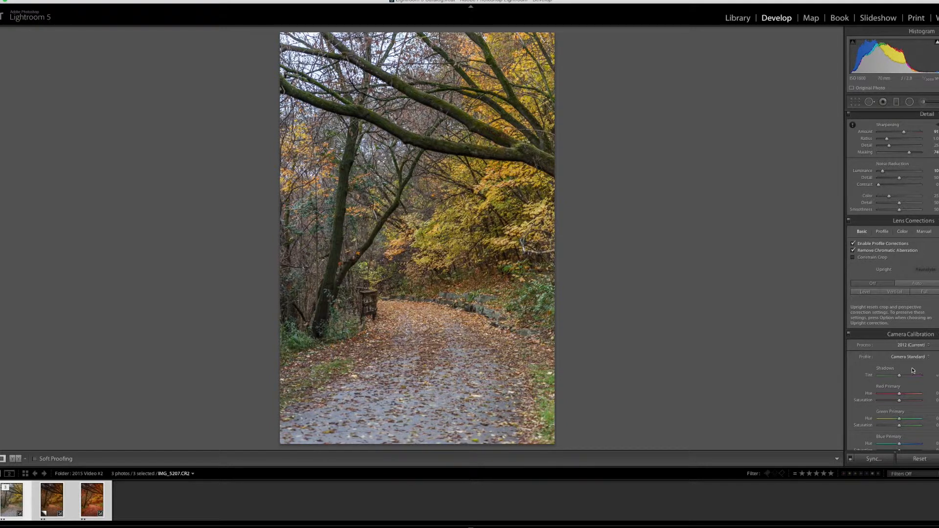
left_click(915, 357)
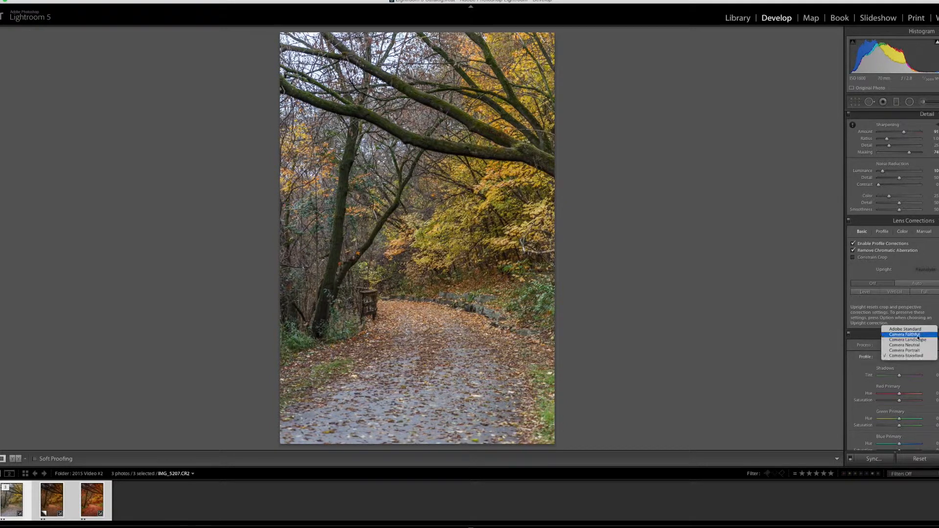
left_click(907, 340)
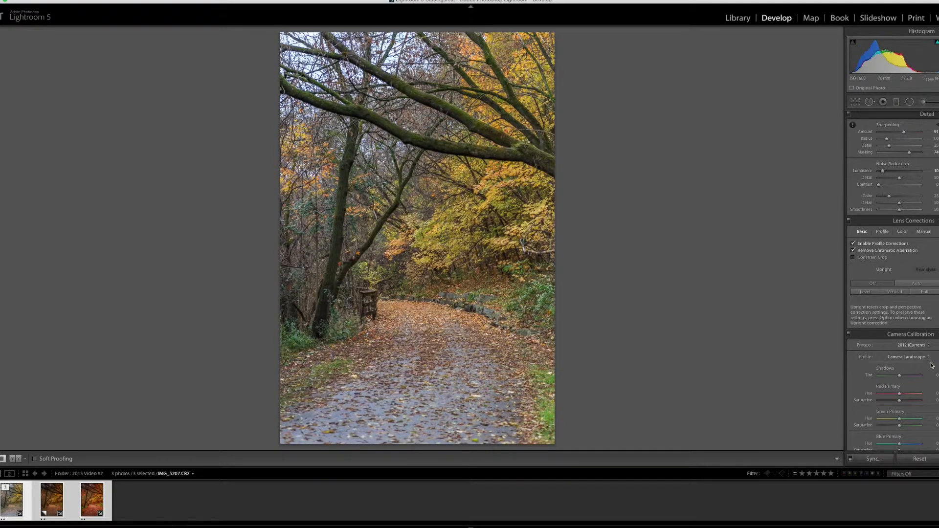
Lower the photo's Exposure to -0.25 and raise its Contrast to +19.
scroll(906, 193, "up", 5)
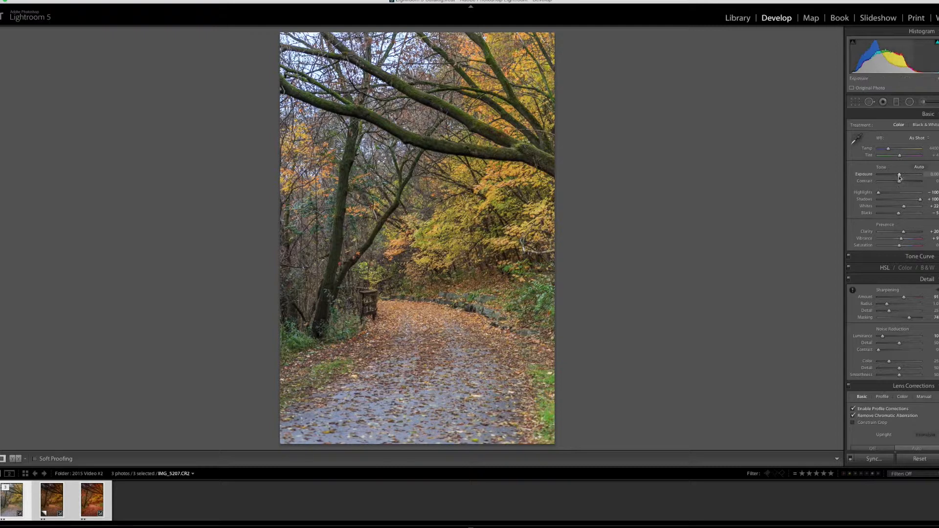
left_click_drag(899, 176, 899, 176)
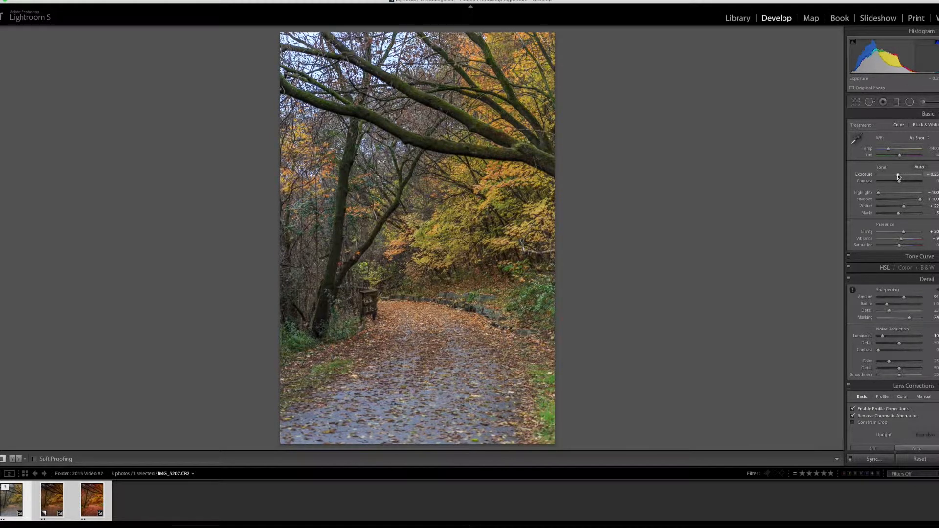
left_click_drag(900, 182, 904, 183)
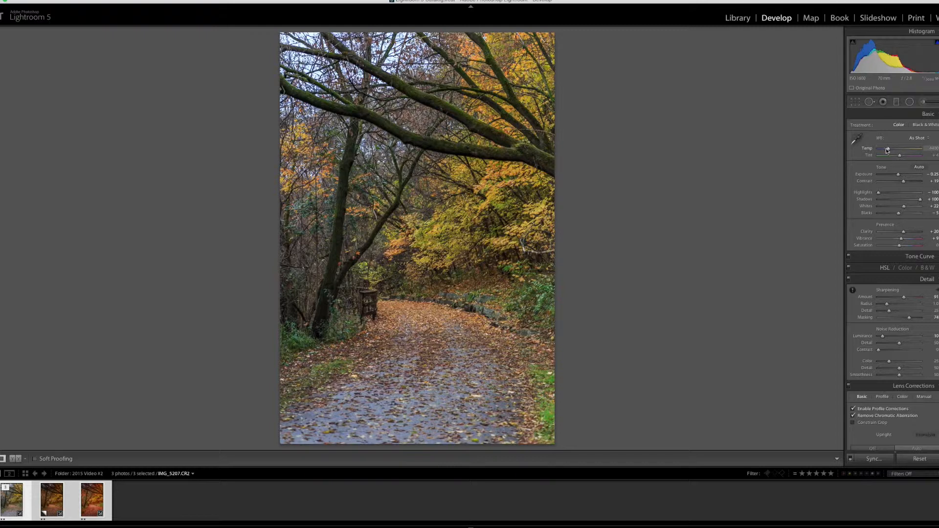
Warm the white balance temperature slightly and shift the tint toward magenta, to about +21.
mouse_move(890, 149)
left_mouse_down()
mouse_move(903, 150)
mouse_move(892, 149)
left_mouse_up()
left_click_drag(900, 155, 903, 157)
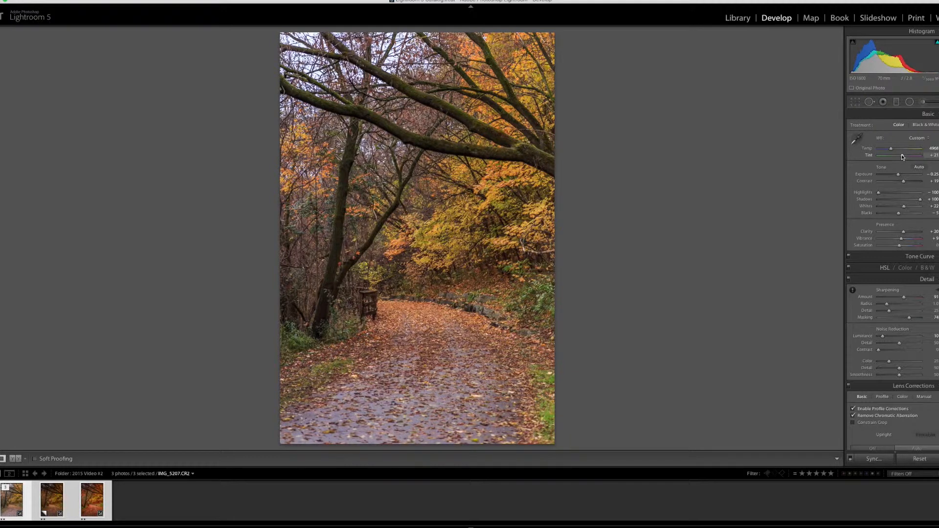
left_click_drag(903, 157, 903, 157)
Shift the HSL hues of the reds and oranges toward red, using targeted adjustment on the foliage and the leaf-covered path.
scroll(920, 182, "down", 5)
left_click(934, 181)
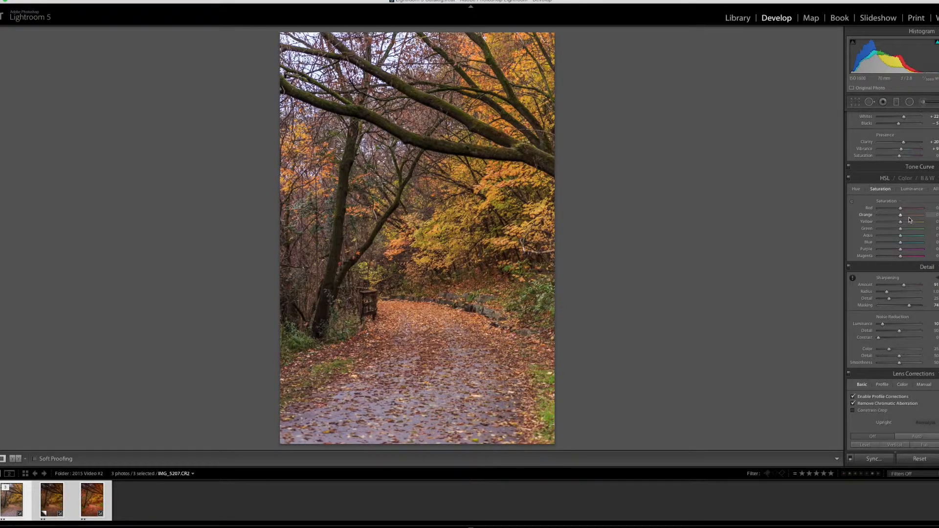
key("super+alt+shift+h")
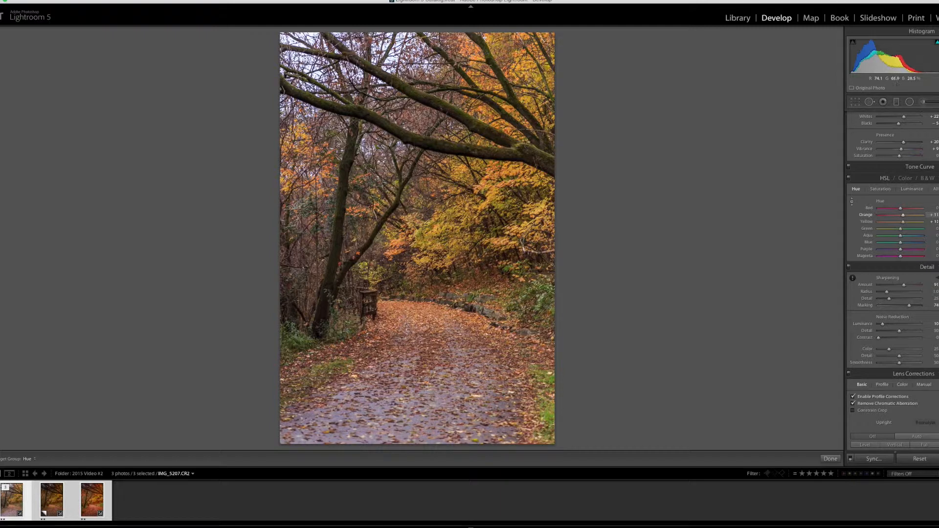
left_click_drag(470, 232, 470, 230)
mouse_move(431, 332)
left_mouse_down()
mouse_move(431, 315)
mouse_move(431, 334)
left_mouse_up()
left_click_drag(460, 221, 460, 217)
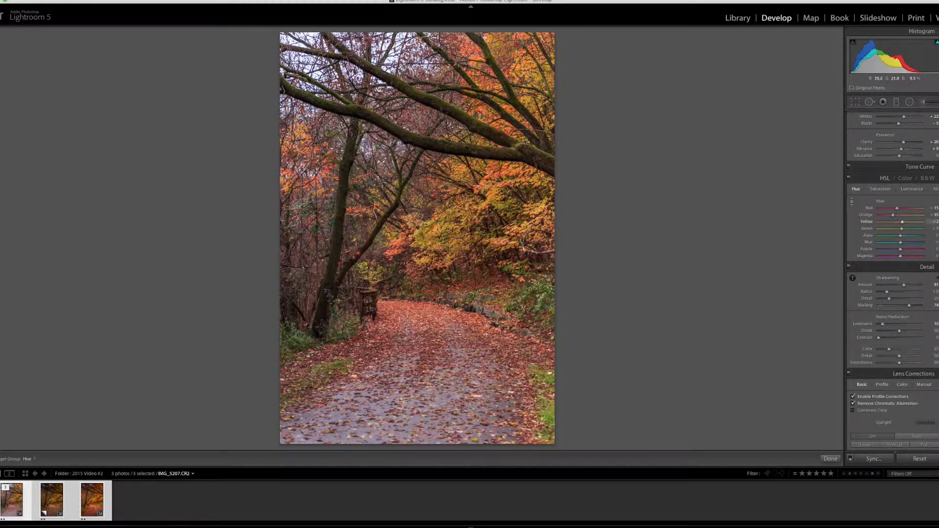
left_click_drag(431, 142, 431, 177)
Lower the orange saturation and raise the yellow saturation slightly with targeted adjustment on the foliage, and compare with the Before view.
left_click(880, 189)
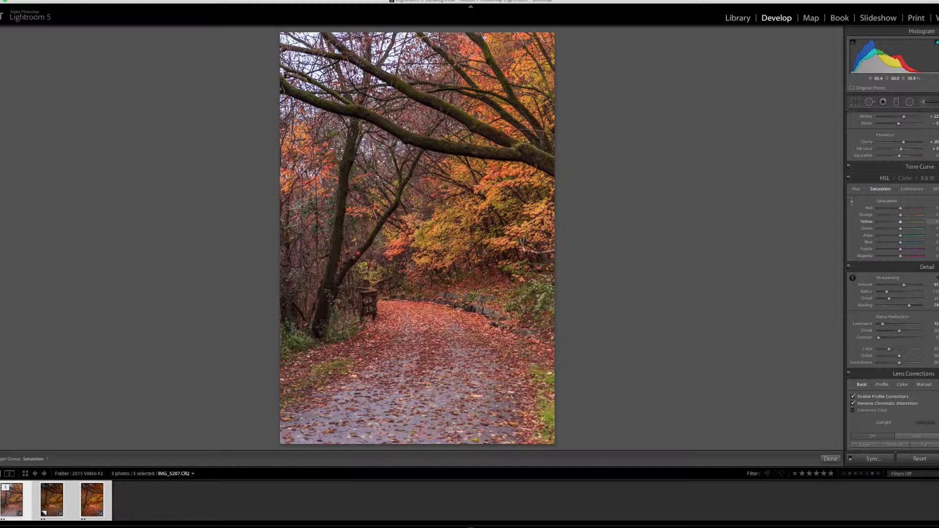
left_click_drag(493, 198, 493, 194)
left_click_drag(523, 241, 523, 243)
key("backslash")
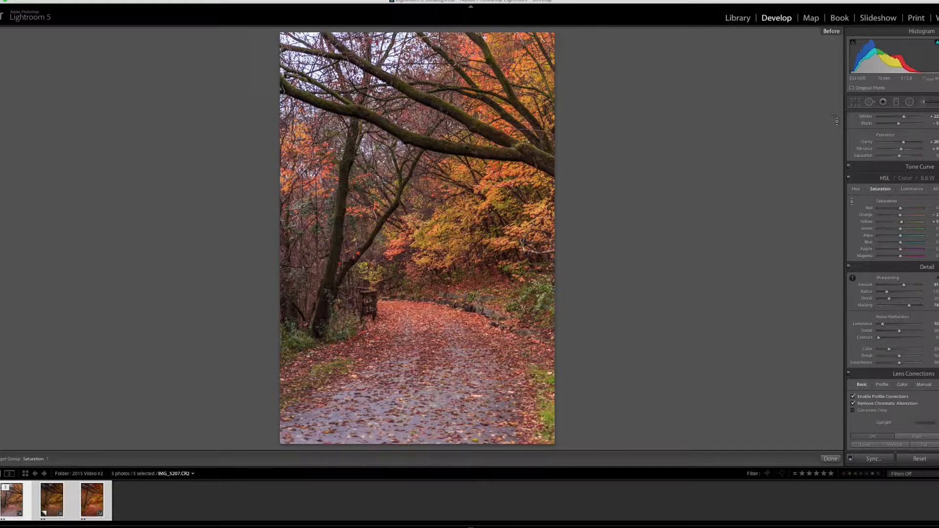
key("backslash")
key("backslash")
key("backslash")
key("backslash")
key("backslash")
Add a graduated filter from the top of the photo down to the middle trees, with Exposure about -1.40.
left_click(897, 102)
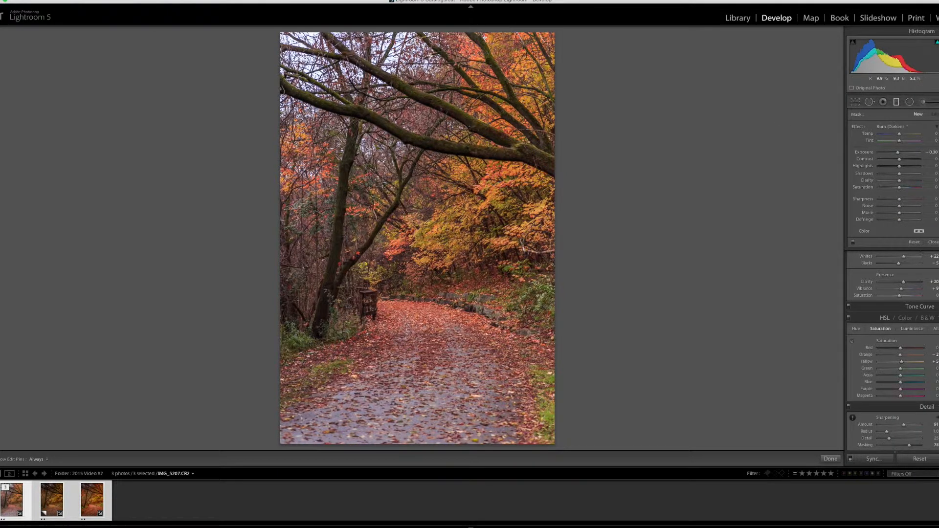
left_click_drag(425, 43, 408, 202)
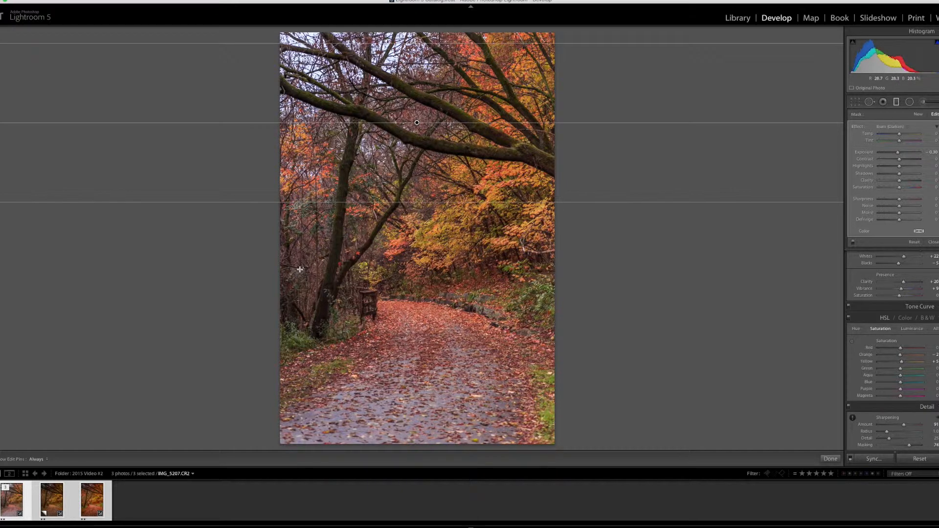
left_click_drag(899, 155, 894, 155)
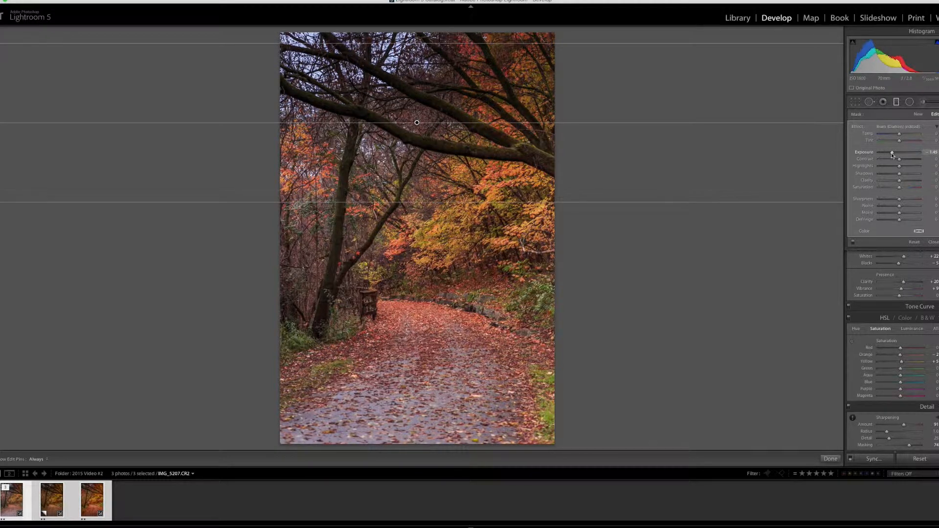
Add a graduated filter from the bottom of the path upward with Exposure -1.21, and compare the photo with the filters off and on.
left_click_drag(410, 405, 402, 306)
left_click_drag(893, 155, 893, 154)
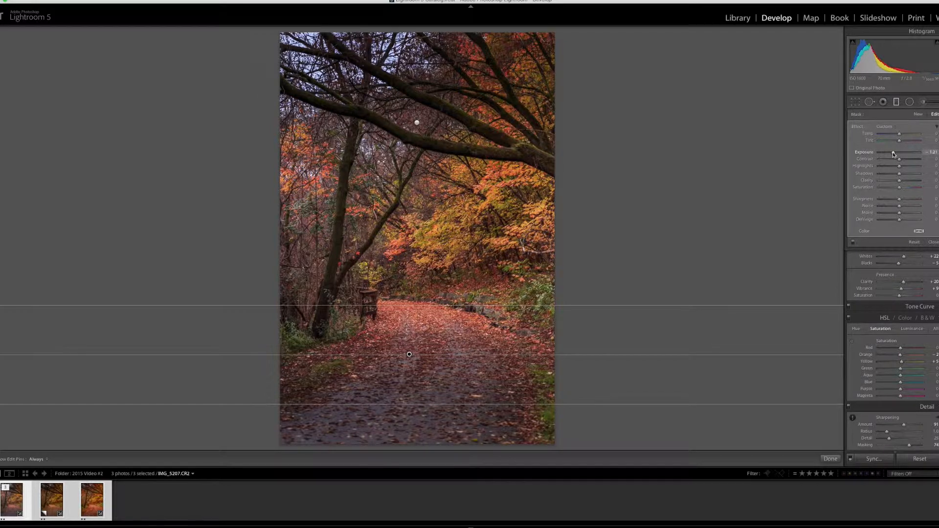
left_click(853, 243)
left_click(852, 243)
left_click(852, 243)
left_click(853, 244)
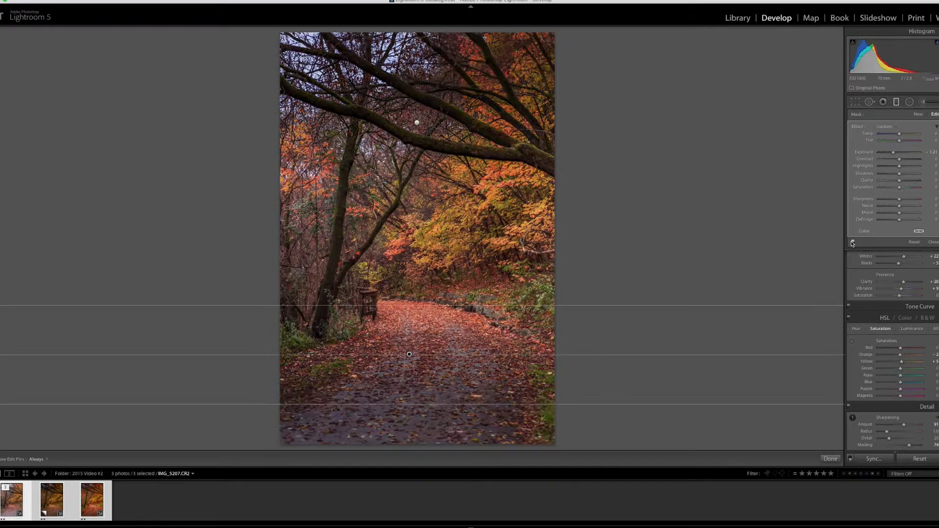
left_click(853, 243)
left_click(853, 243)
Paint the thick overhanging branches and the main trunk with an Adjustment Brush of size 3 and Clarity 52.
key("k")
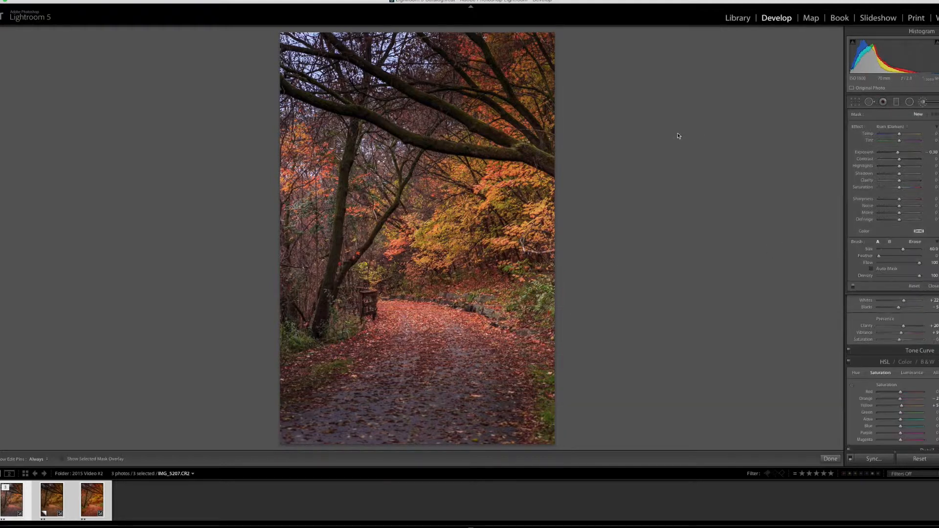
scroll(420, 146, "down", 15)
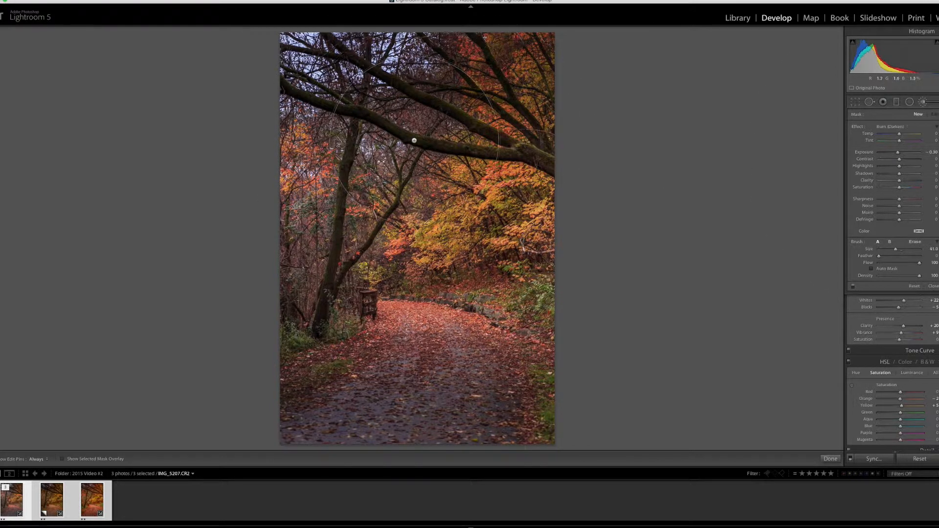
scroll(420, 146, "down", 1)
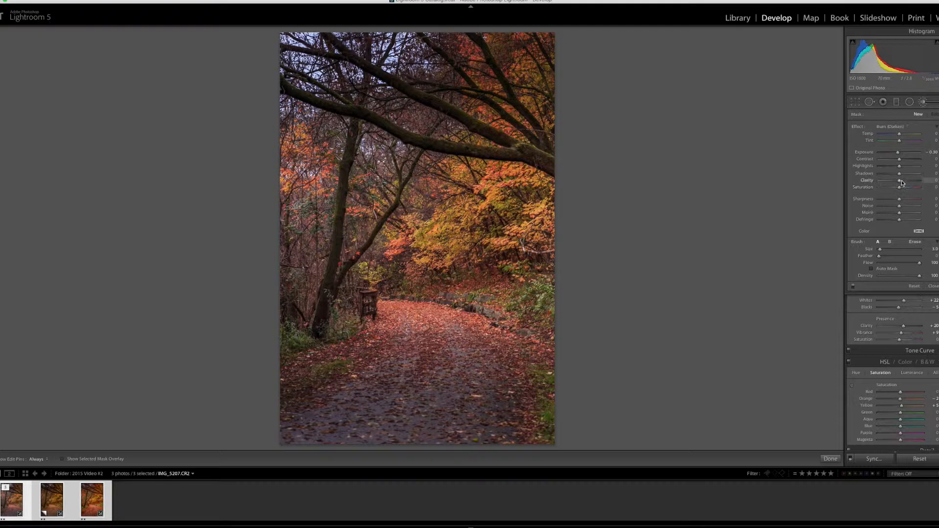
left_click_drag(900, 181, 910, 180)
key("h")
left_click_drag(433, 146, 280, 90)
mouse_move(349, 55)
left_mouse_down()
mouse_move(553, 167)
mouse_move(528, 156)
mouse_move(538, 162)
mouse_move(547, 148)
mouse_move(511, 122)
mouse_move(545, 137)
mouse_move(507, 93)
left_mouse_up()
left_click_drag(353, 126, 320, 328)
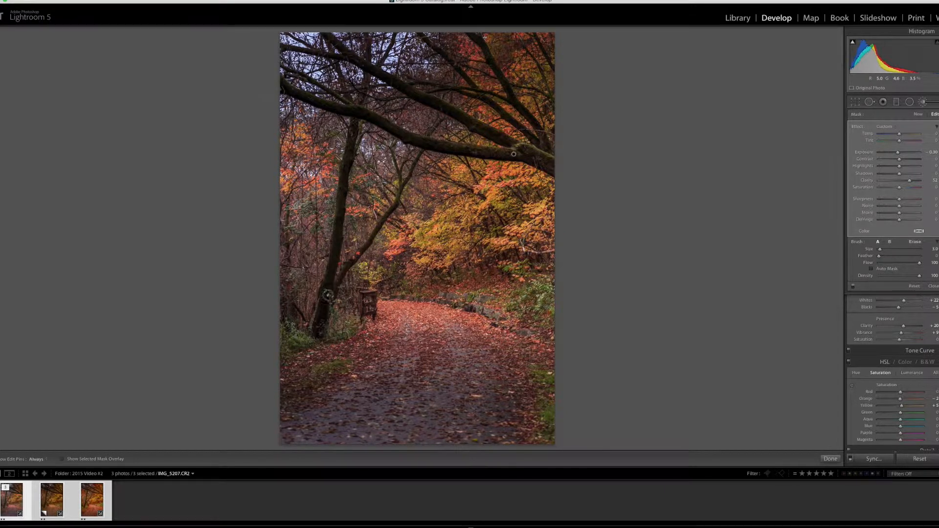
Extend the brush mask along the thin leaning trunk at size 1, and check the painted areas with the mask overlay.
key("[")
key("[")
left_click_drag(400, 188, 364, 248)
left_click(63, 459)
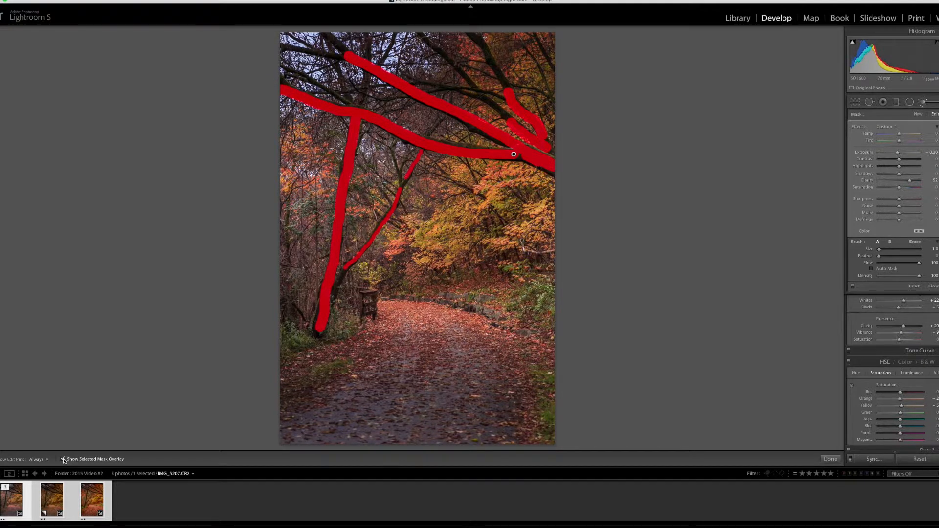
left_click(62, 460)
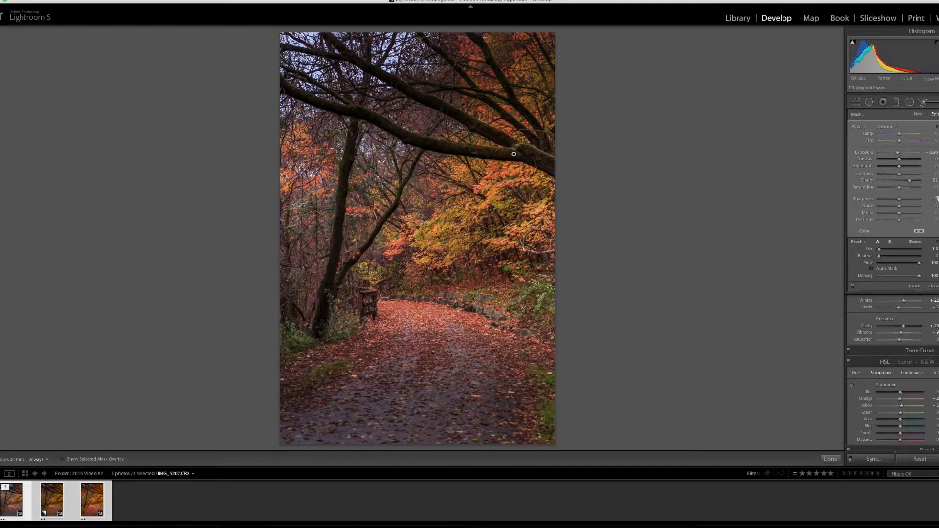
Set the tree brush adjustment to Clarity 100, Exposure 0.20 and Contrast -11.
left_click_drag(910, 180, 928, 183)
left_click_drag(899, 153, 900, 154)
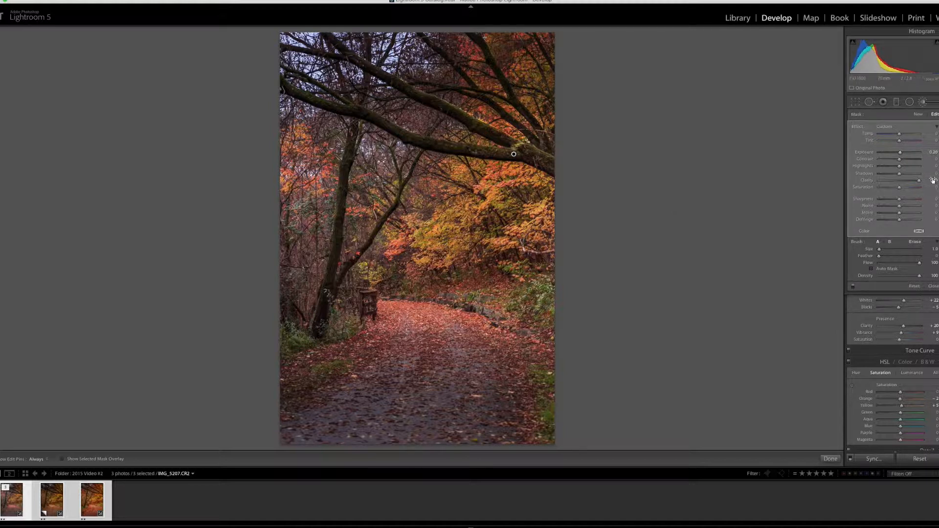
mouse_move(900, 162)
left_mouse_down()
mouse_move(910, 162)
mouse_move(898, 162)
left_mouse_up()
Compare the edited photo IMG_5207.CR2 with its first virtual copy.
left_click(52, 503)
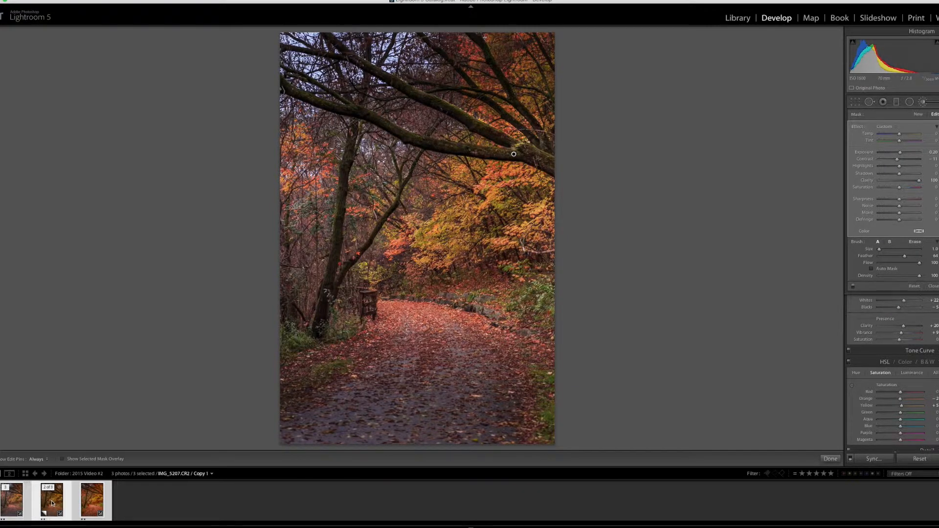
left_click(12, 505)
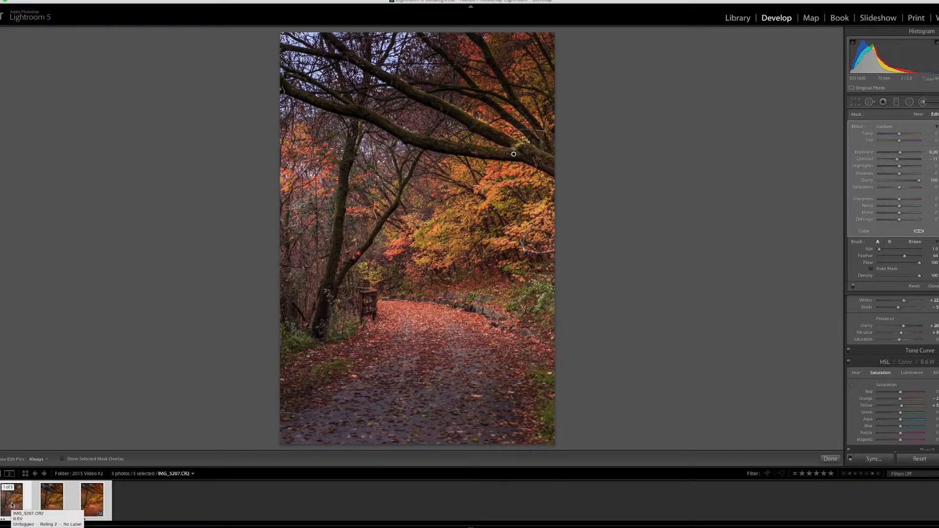
left_click(52, 505)
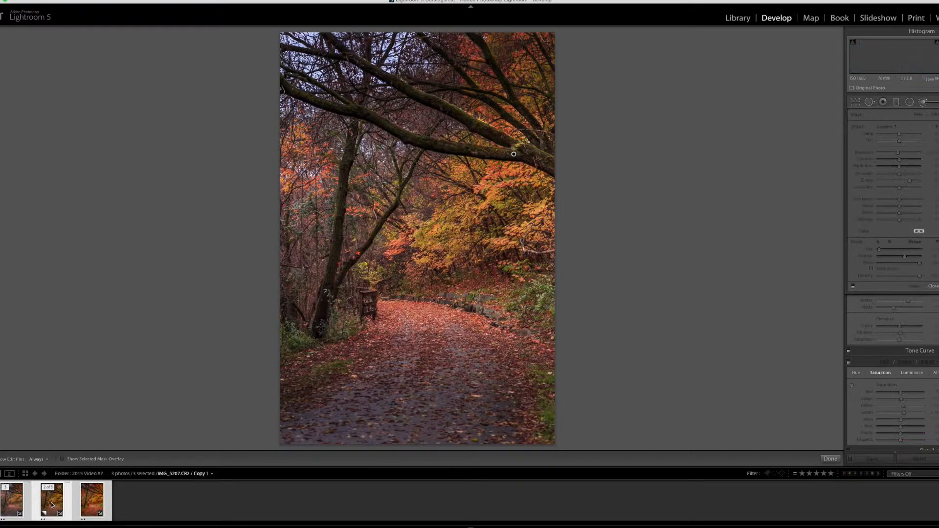
left_click(30, 506)
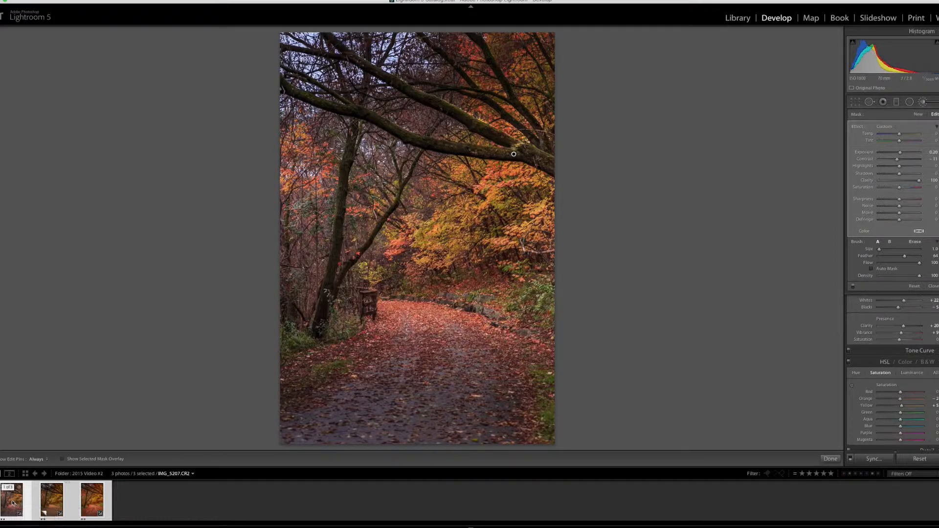
left_click(45, 504)
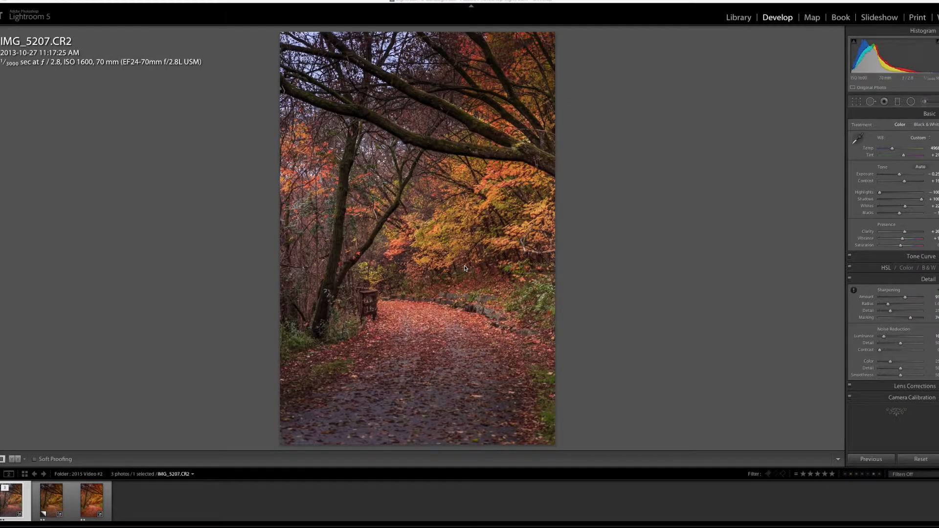
Open the edited photo IMG_5207.CR2 in Adobe Photoshop CC 2014.
right_click(394, 240)
mouse_move(419, 293)
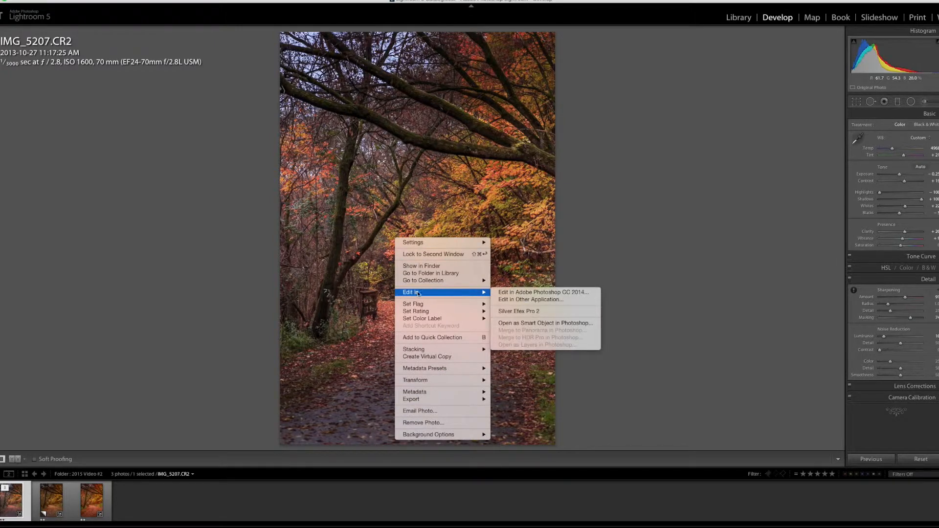
left_click(521, 291)
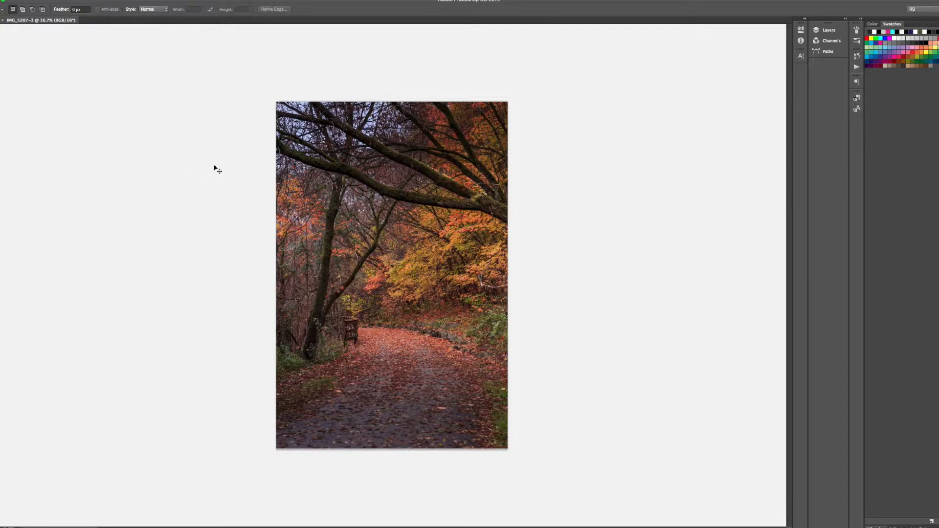
Save and close the IMG_5207-3 document in Photoshop, and switch back to Lightroom.
key("super+w")
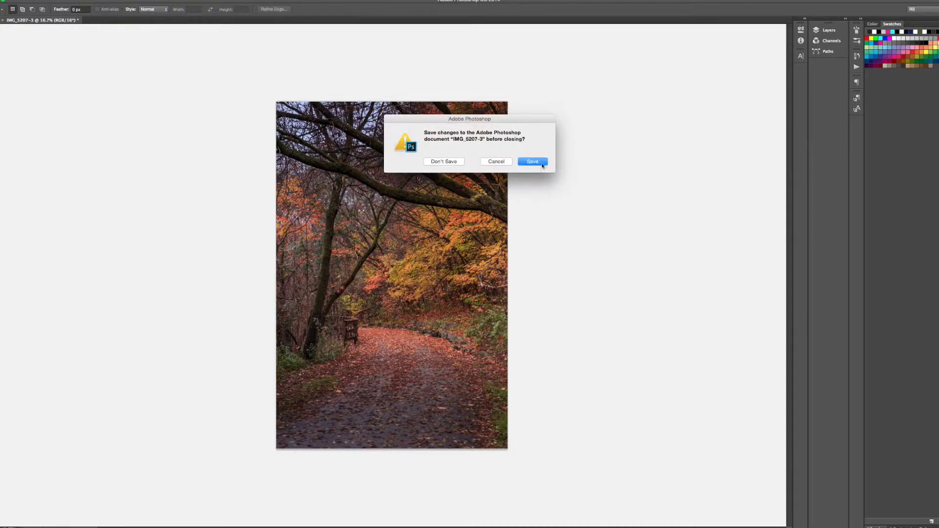
left_click(532, 162)
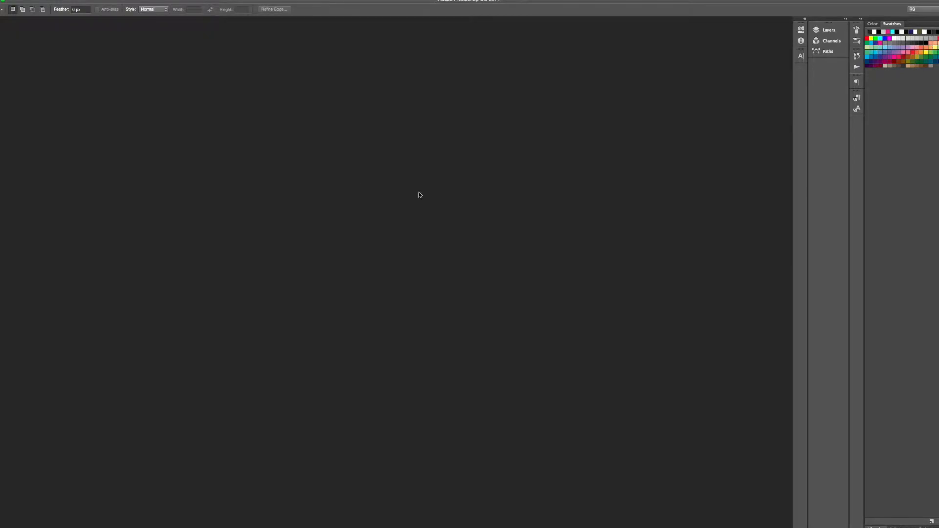
key("ctrl+Left")
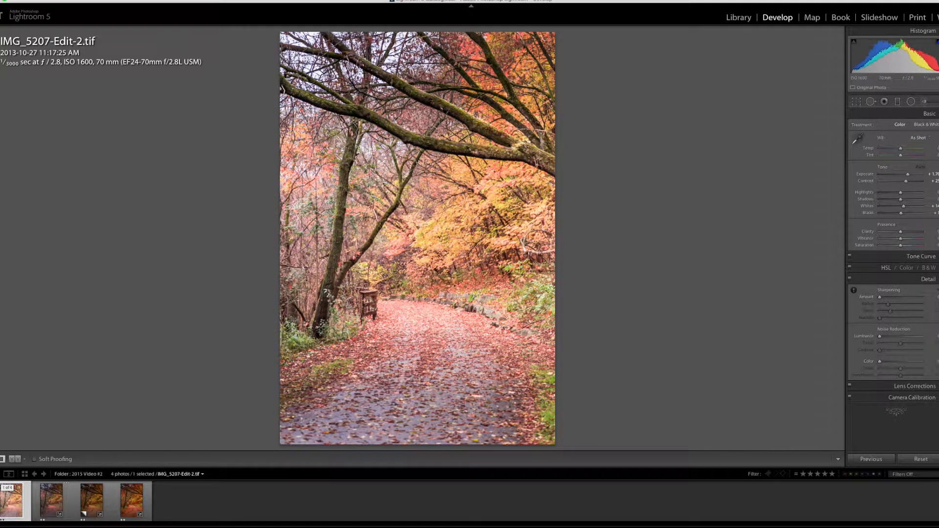
Reset the tone settings of IMG_5207-Edit-2.tif, and compare the result with IMG_5207.CR2.
key("alt")
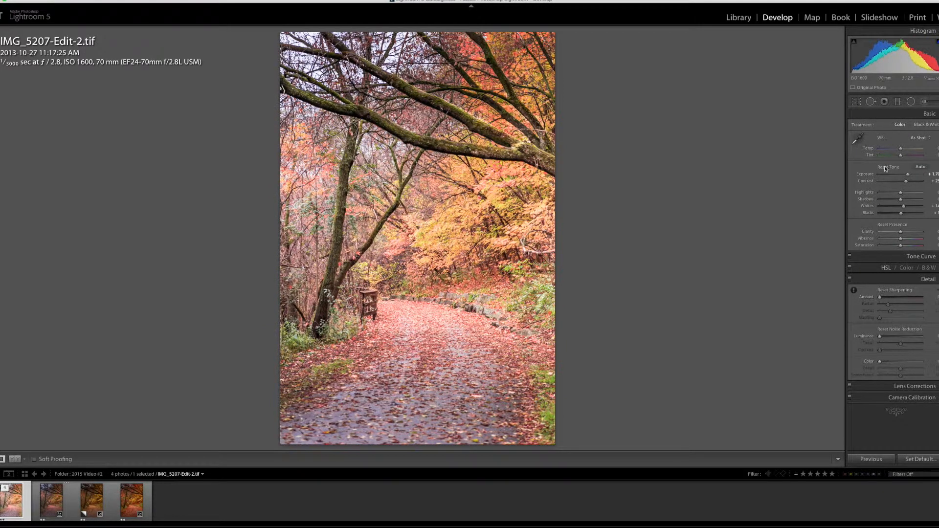
left_click(889, 169, "alt")
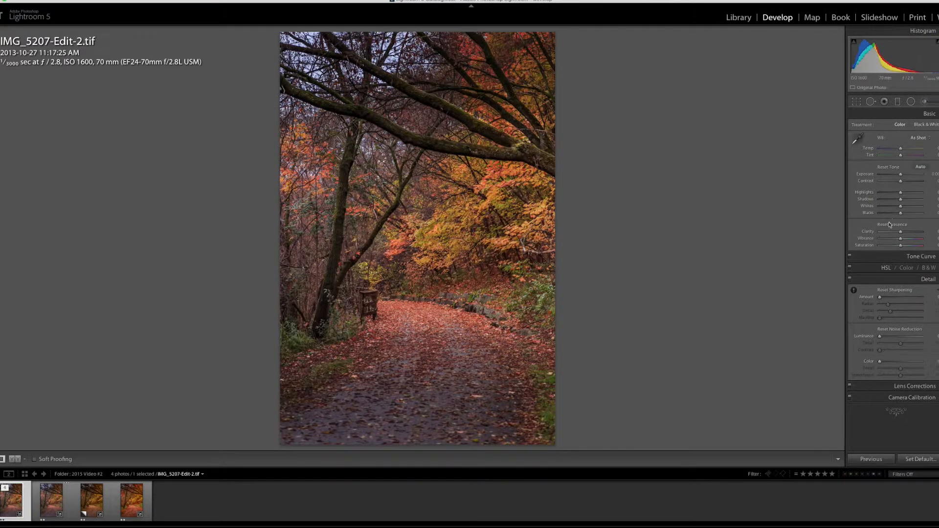
left_click(52, 505)
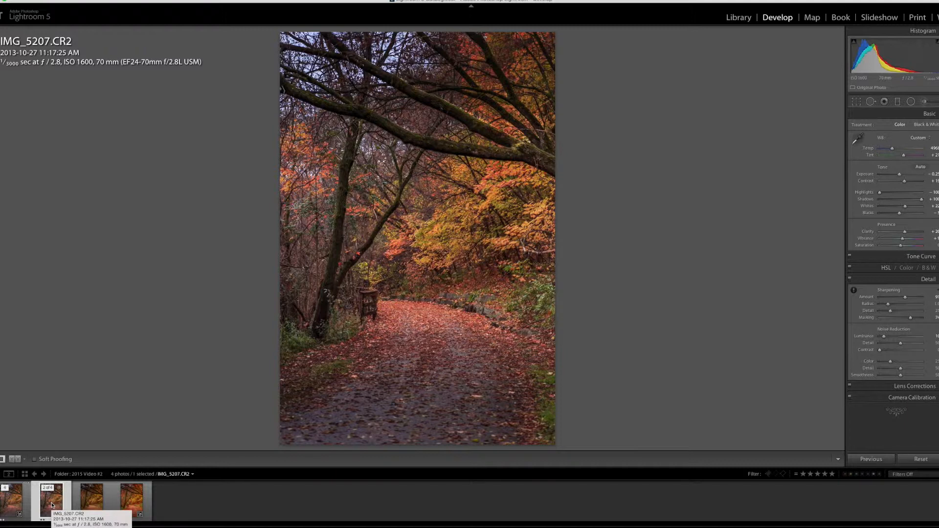
left_click(18, 504)
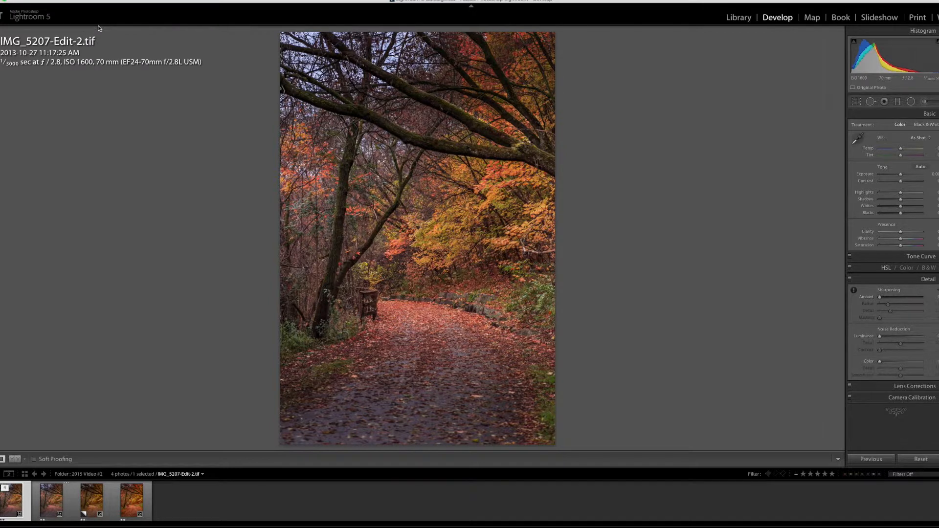
Copy the settings of IMG_5207.CR2 excluding Lens Corrections, Local Adjustments, Color and Effects, and select IMG_5207-Edit-2.tif.
left_click(49, 502)
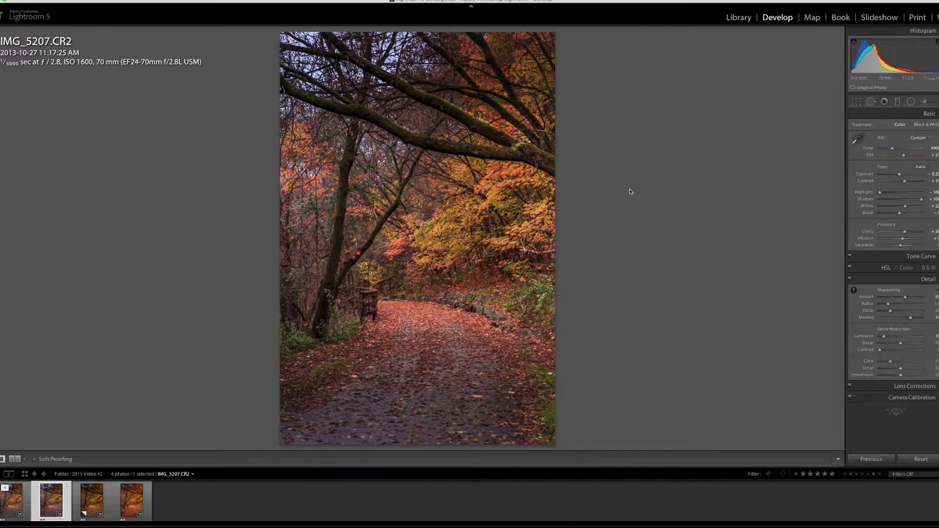
key("super+shift+c")
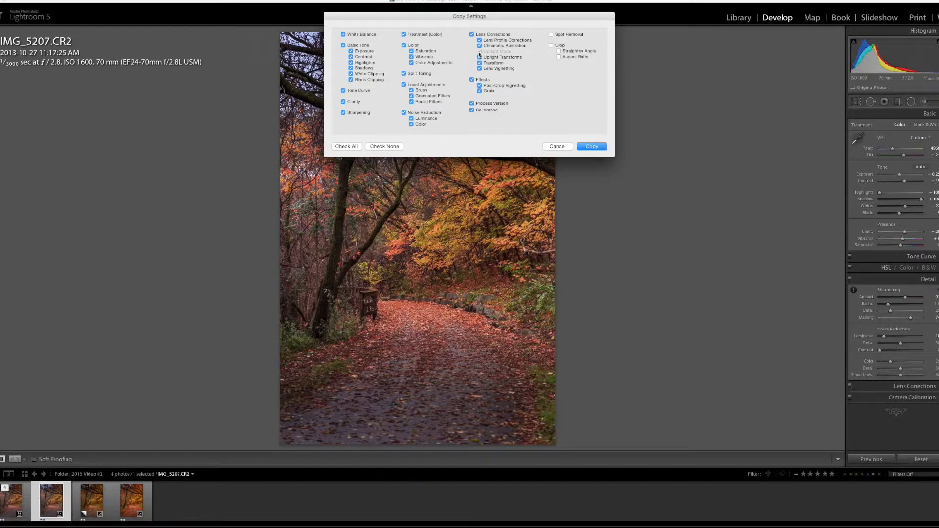
left_click(472, 34)
left_click(404, 84)
left_click(404, 46)
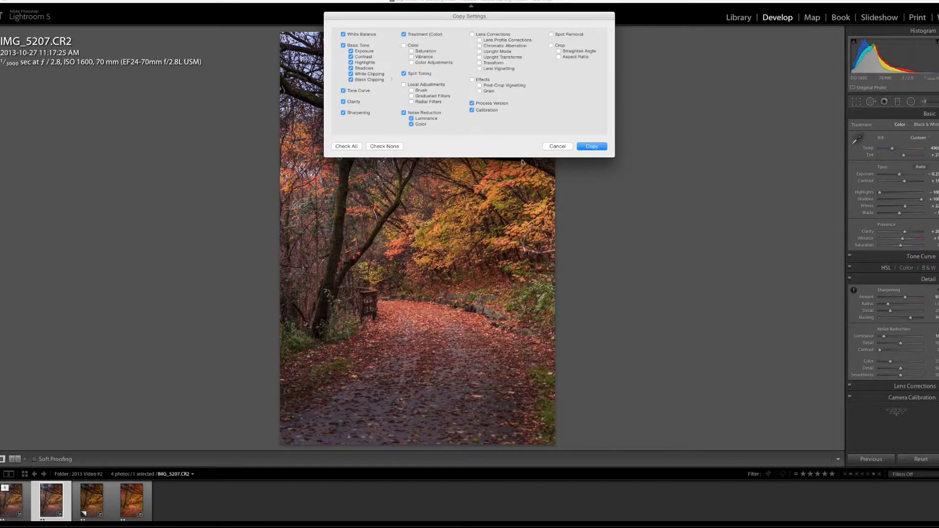
left_click(593, 146)
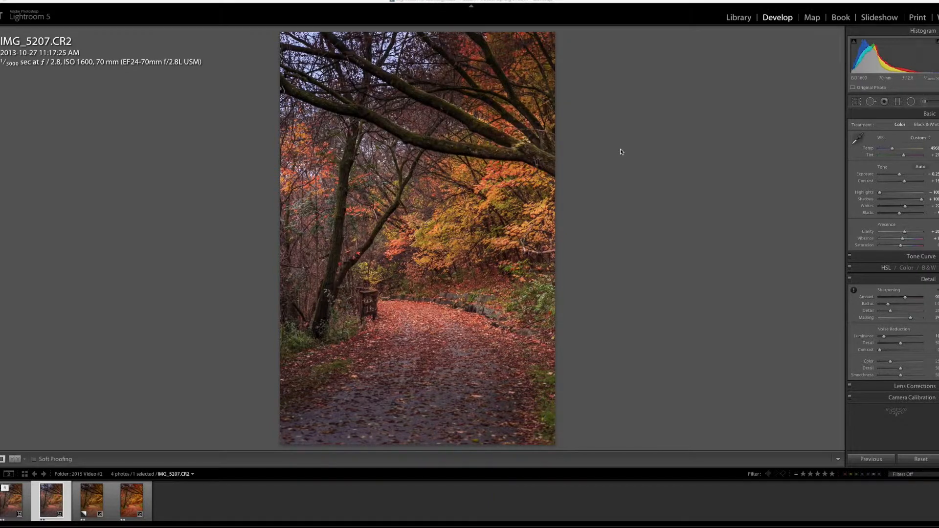
left_click(8, 508)
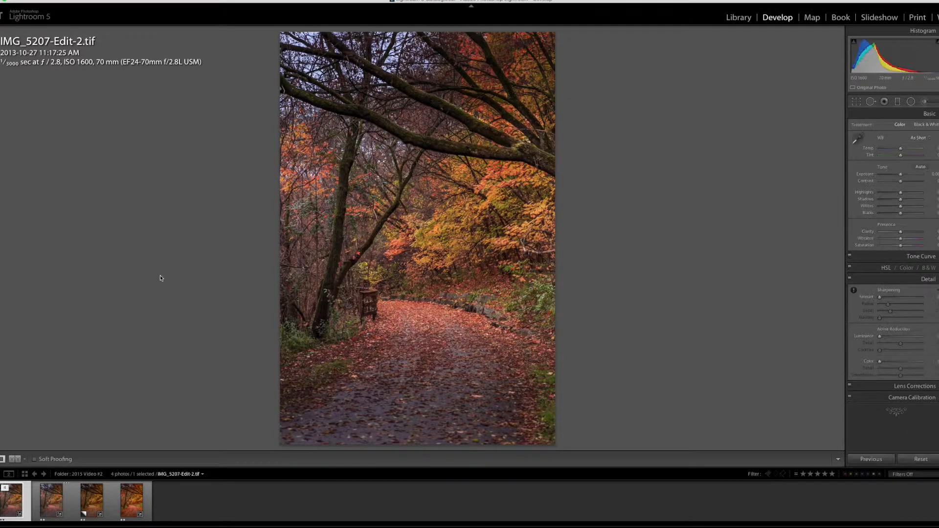
Paste the copied settings onto IMG_5207-Edit-2.tif, and cool its white balance by lowering Tint and Temp.
key("ctrl+shift+v")
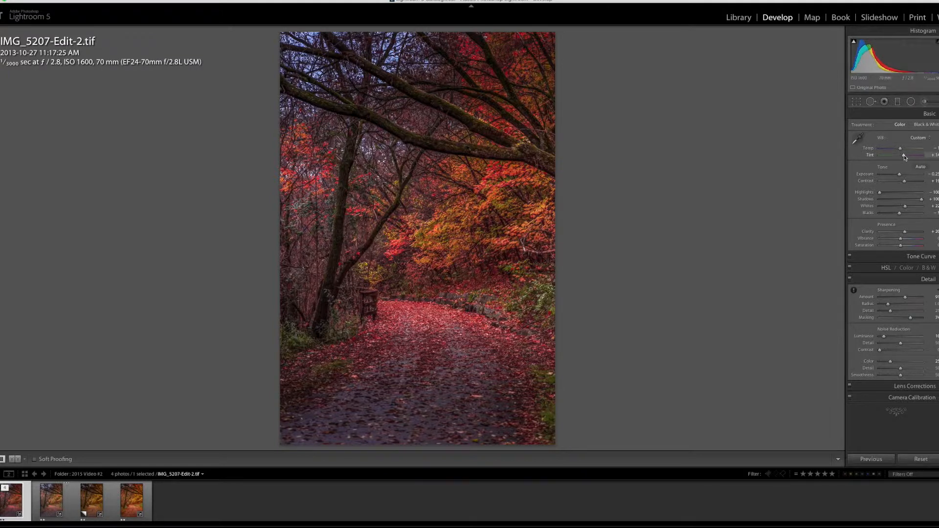
left_click_drag(906, 157, 902, 157)
left_click_drag(901, 148, 898, 148)
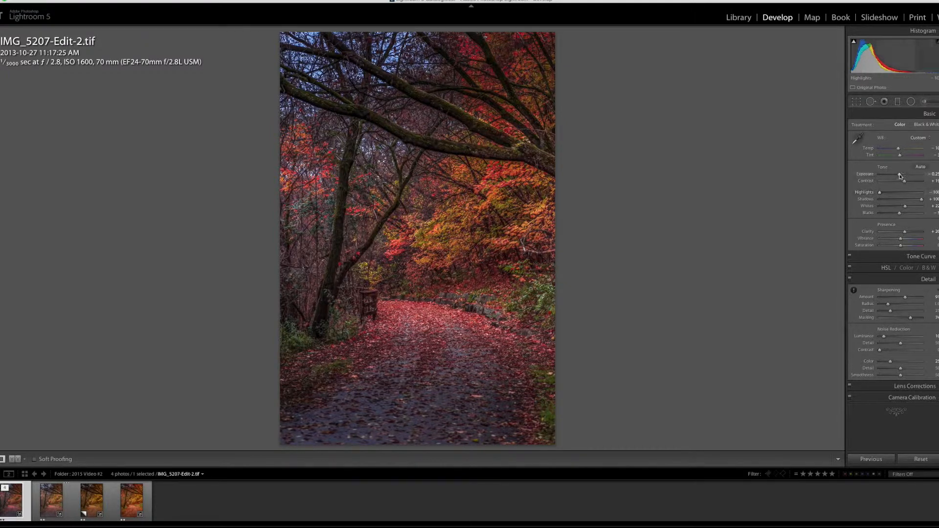
Rebalance the photo's tone with Exposure slightly above zero, slightly less Contrast, negative Whites and slightly raised Blacks.
left_click_drag(901, 176, 902, 177)
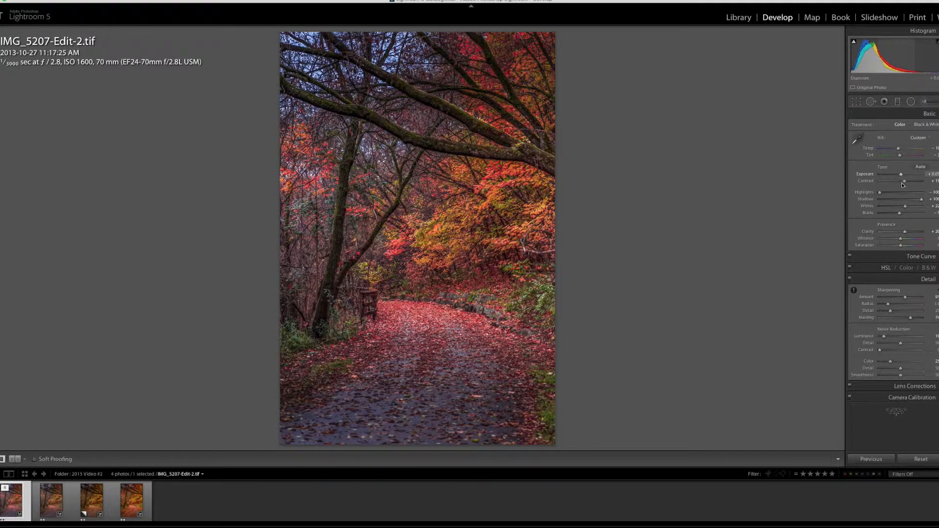
left_click_drag(905, 182, 904, 183)
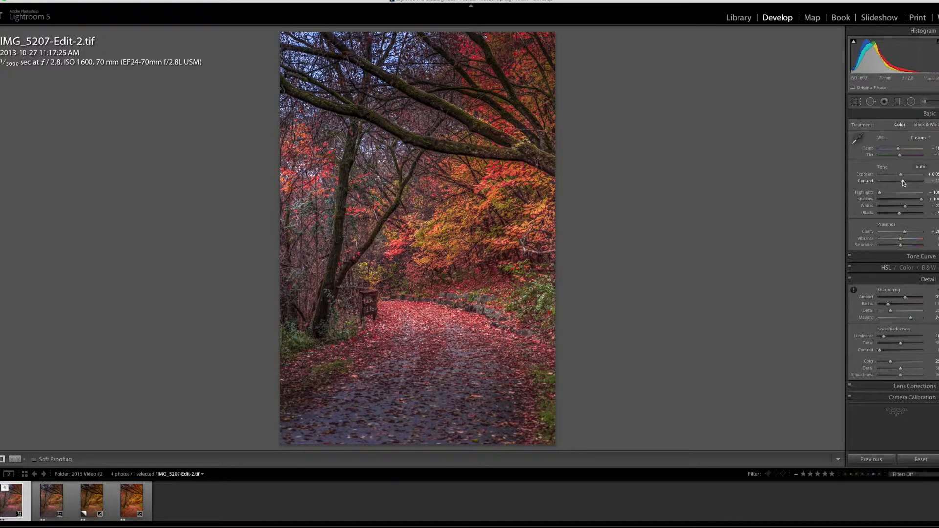
key("alt")
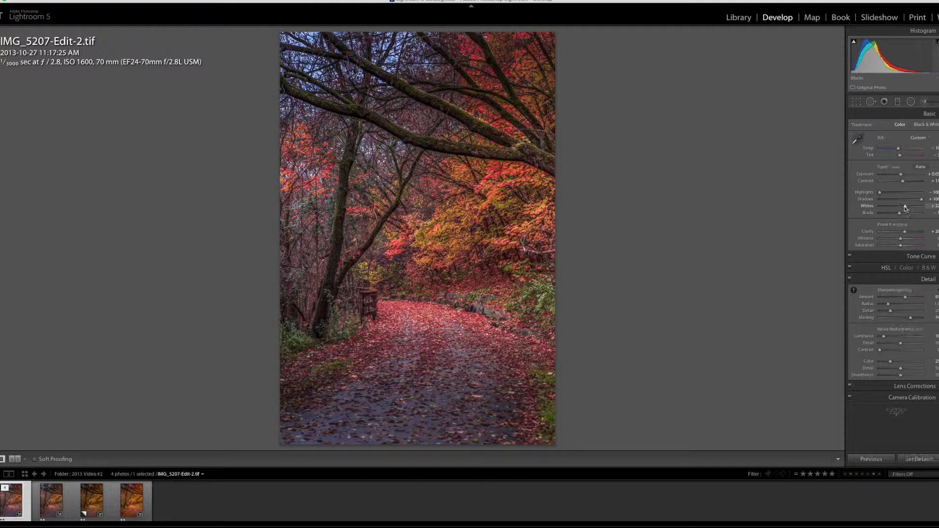
left_click(905, 208, "alt")
left_click_drag(905, 209, 909, 229)
left_click(900, 214, "alt")
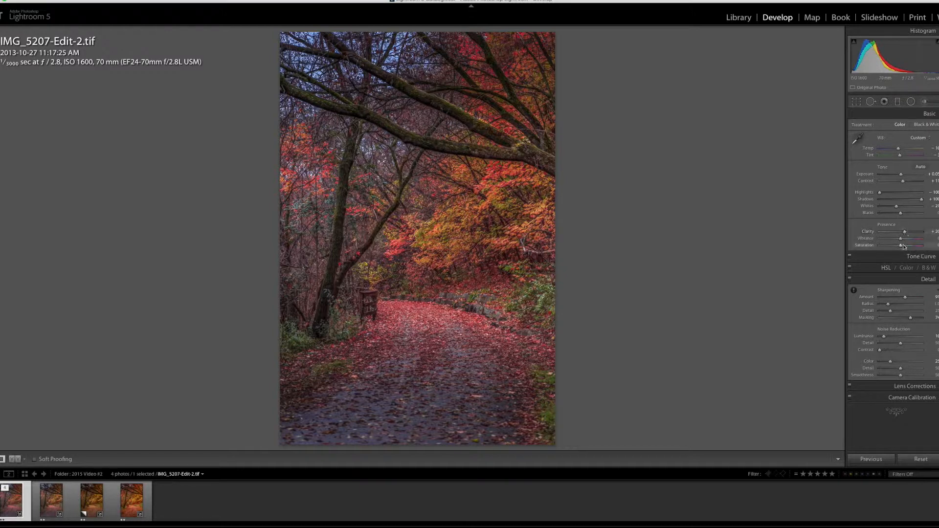
Raise the photo's Vibrance and Clarity slightly.
left_click_drag(901, 240, 904, 242)
left_click_drag(905, 233, 907, 235)
left_click(934, 279)
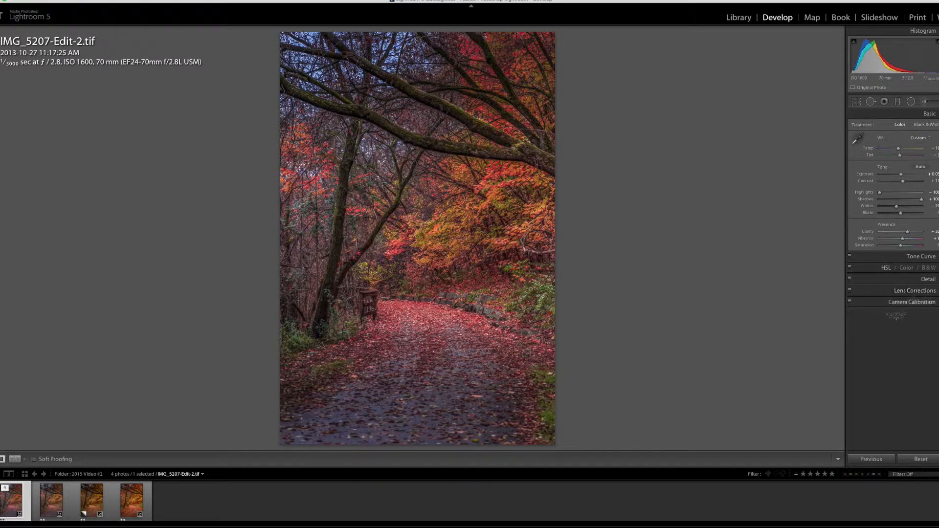
Review the photo's Lens Corrections, Camera Calibration and Detail settings.
left_click(932, 290)
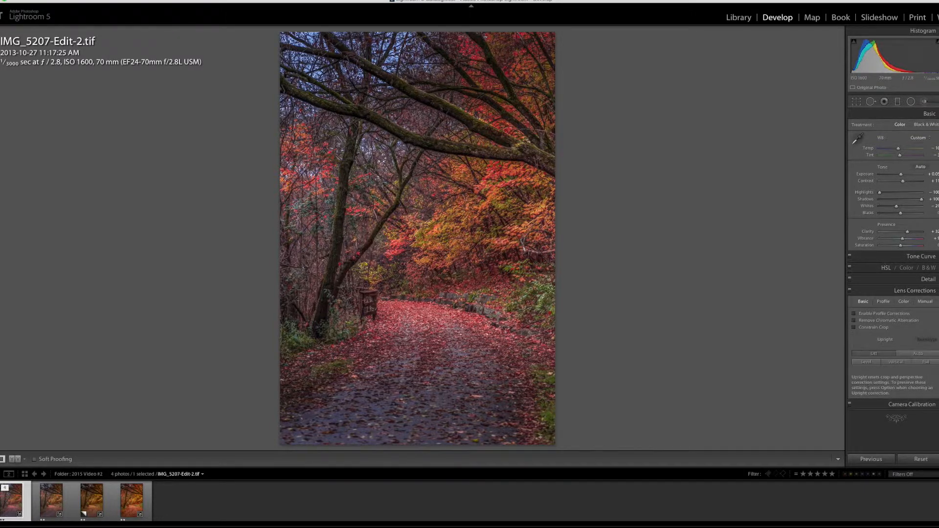
left_click(919, 290)
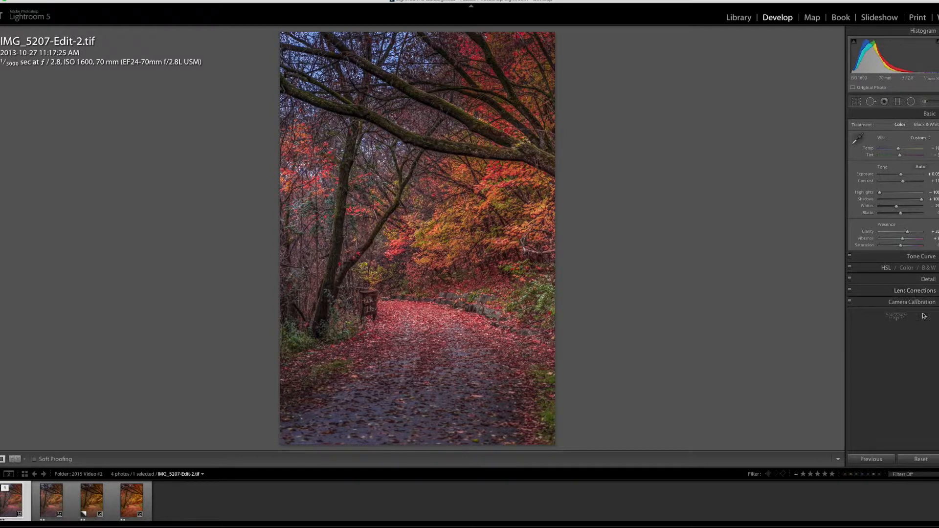
left_click(920, 303)
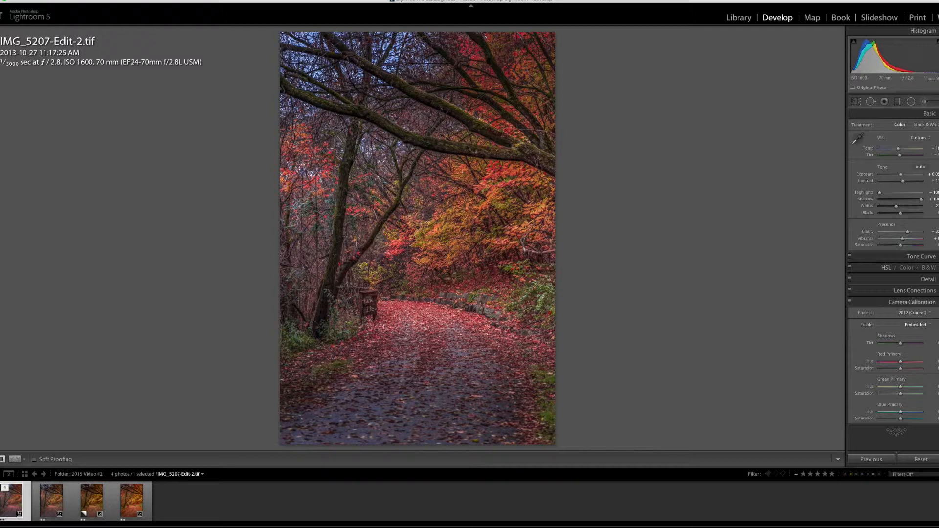
left_click(920, 302)
left_click(928, 279)
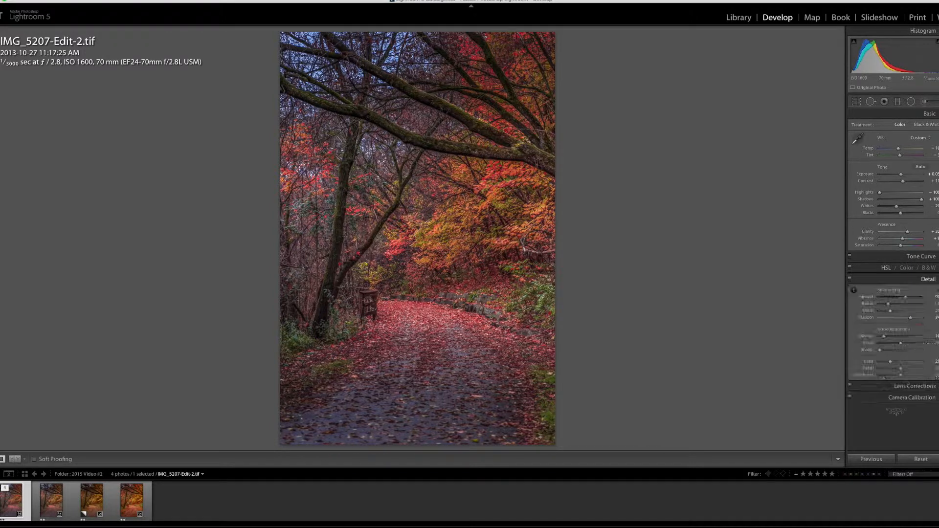
left_click(929, 279)
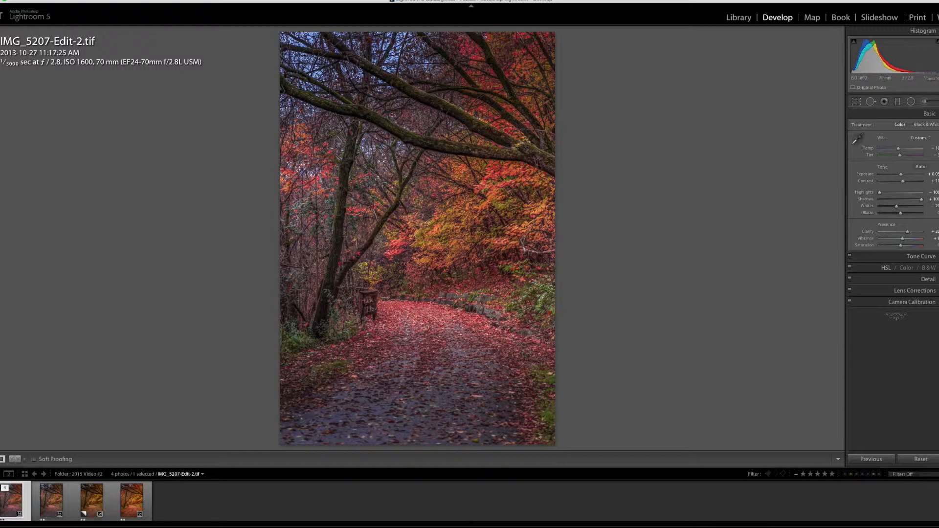
Compare the photo with and without its HSL adjustments, and raise the Red and Orange Hue values with the targeted adjustment tool.
left_click(930, 268)
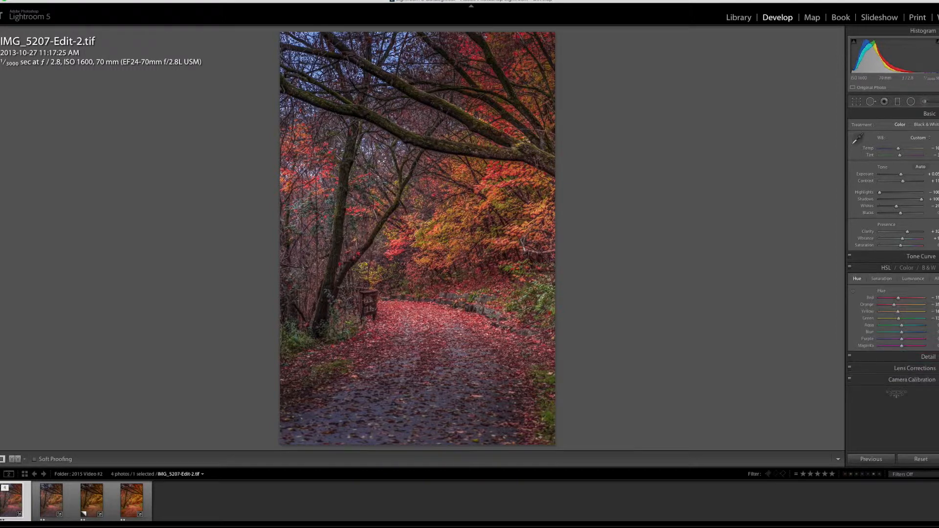
left_click(850, 268)
left_click(850, 268)
left_click(850, 268)
left_click(850, 268)
left_click(850, 269)
left_click(850, 268)
left_click(850, 268)
left_click(850, 268)
left_click(853, 291)
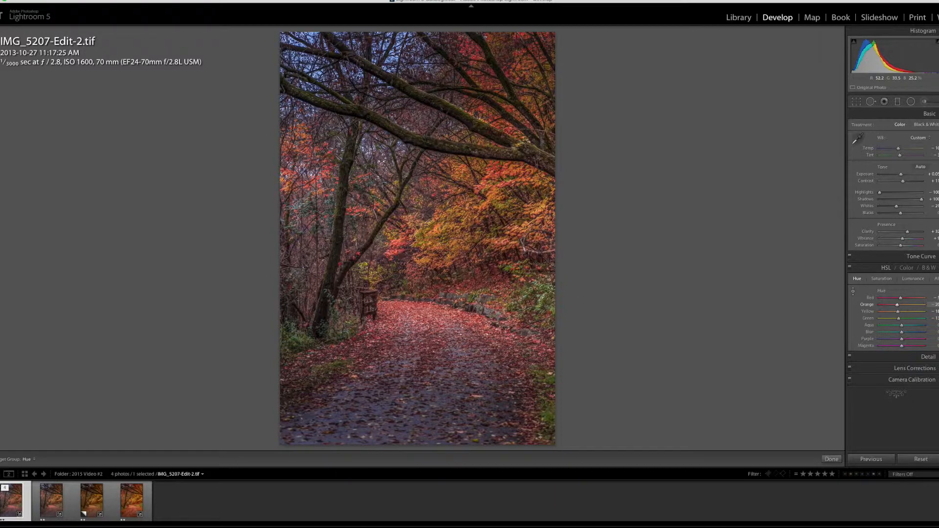
Add a graduated filter rising over the leaf-covered path with Clarity brought back to about zero and slightly lower Exposure, comparing its effect on and off.
left_click(899, 101)
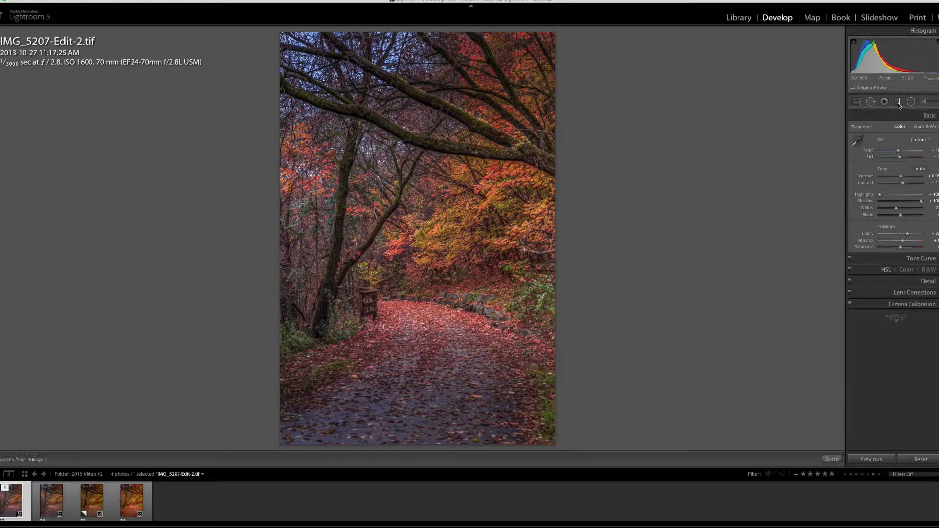
left_click_drag(426, 413, 411, 321)
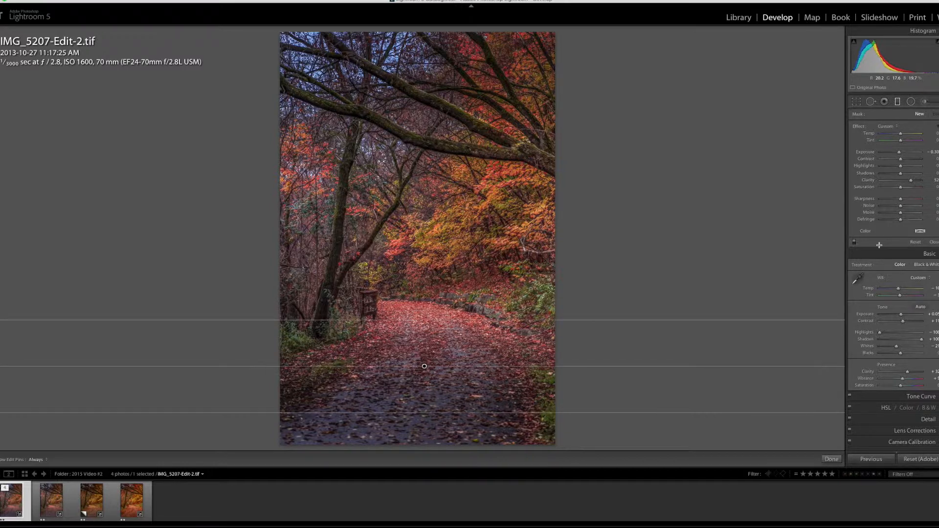
left_click_drag(911, 181, 901, 183)
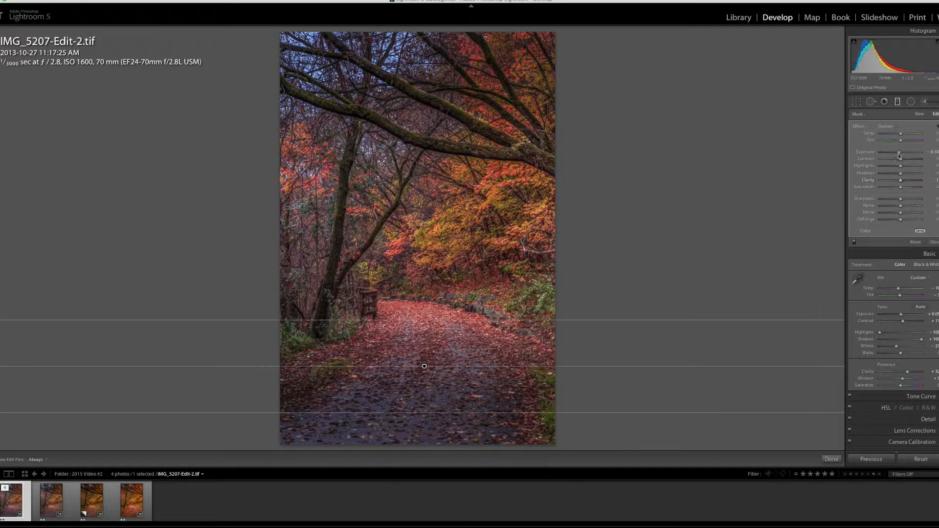
left_click_drag(899, 155, 899, 155)
left_click(854, 242)
left_click(854, 242)
left_click(832, 459)
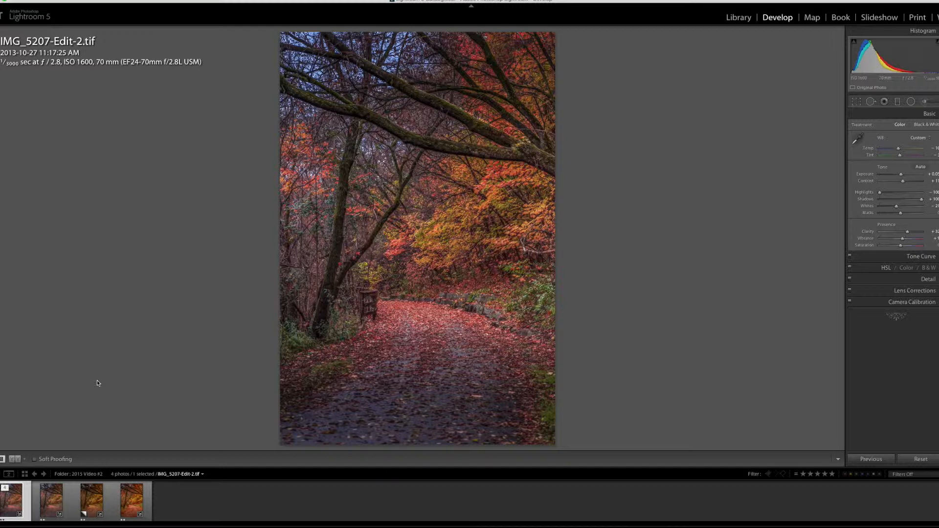
Compare the adjusted IMG_5207-Edit-2.tif with IMG_5207.CR2.
key("Right")
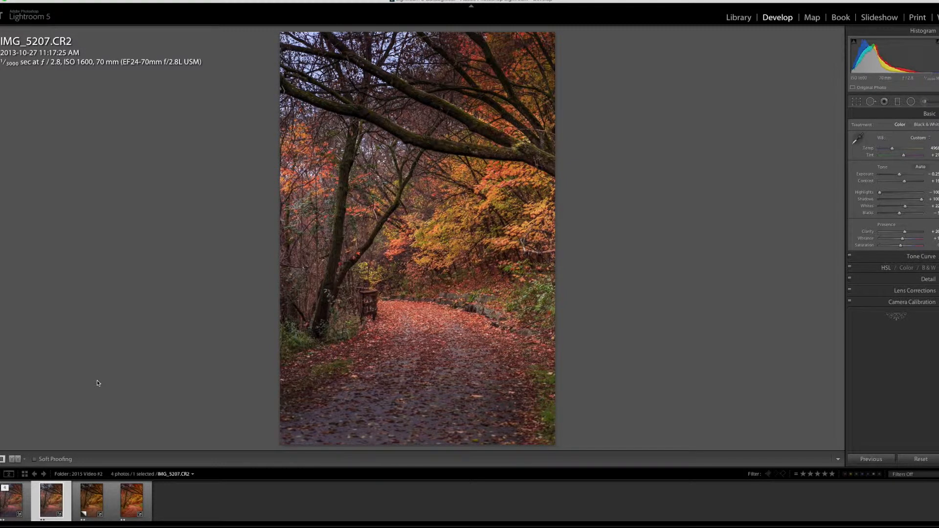
key("Left")
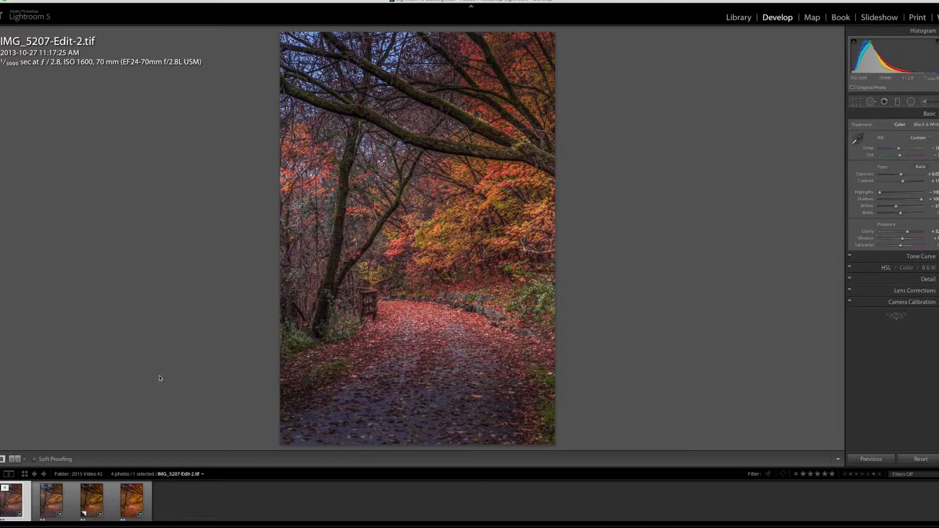